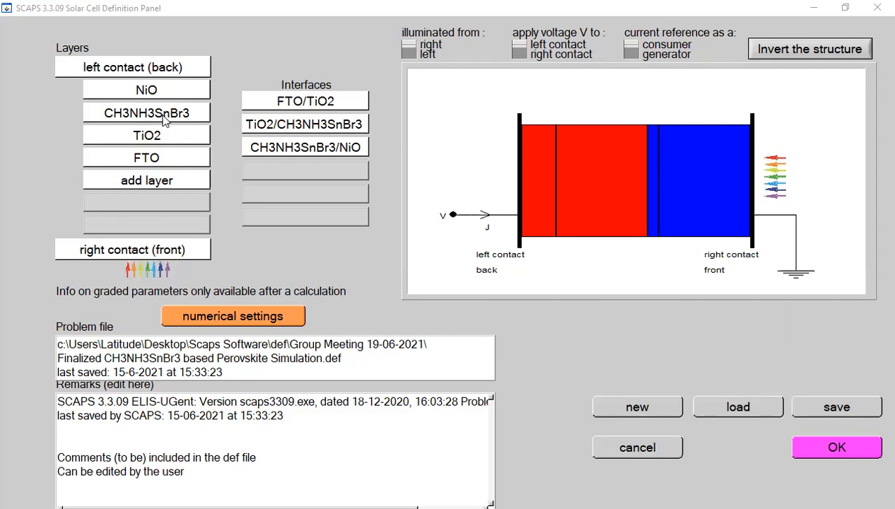
Step: Review the Defect 1 properties of the CH3NH3SnBr3 layer and accept them as they are
left_click(164, 120)
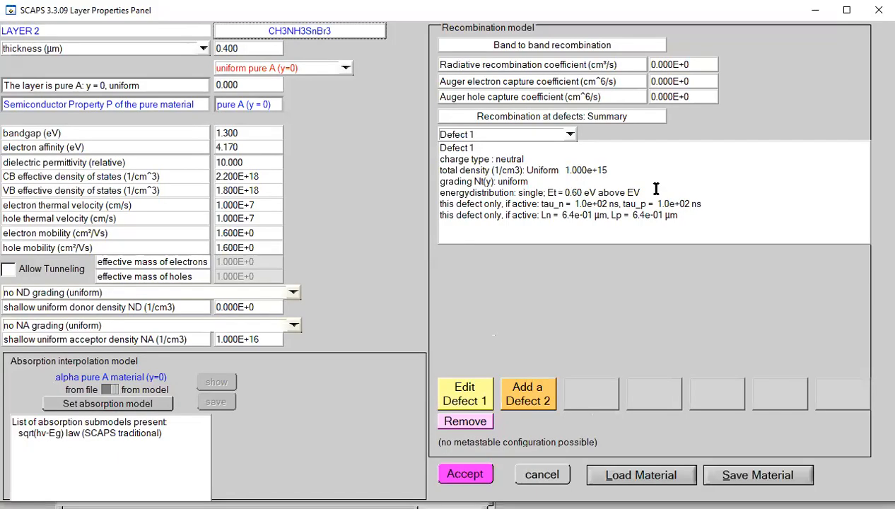
left_click(467, 394)
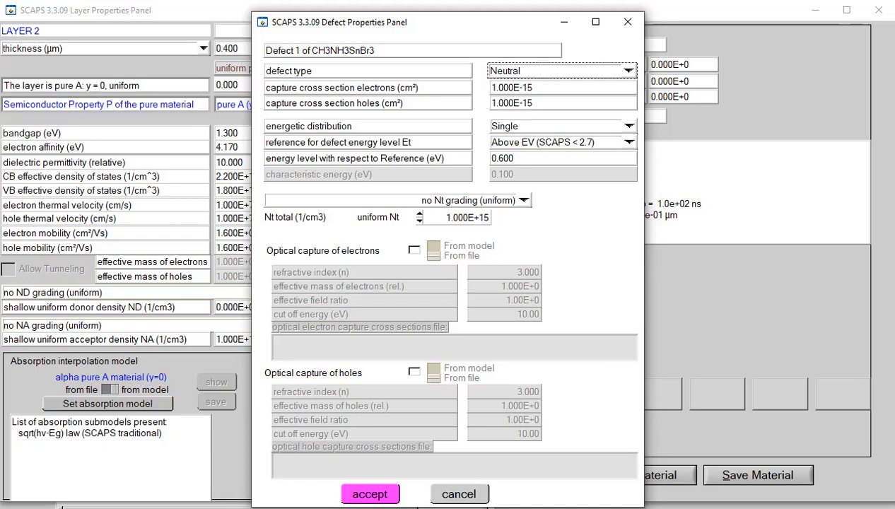
left_click(370, 494)
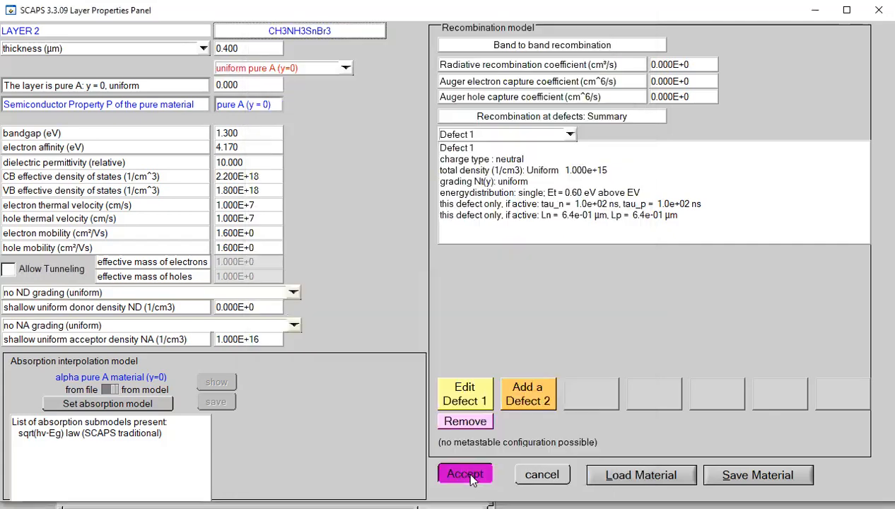
left_click(467, 473)
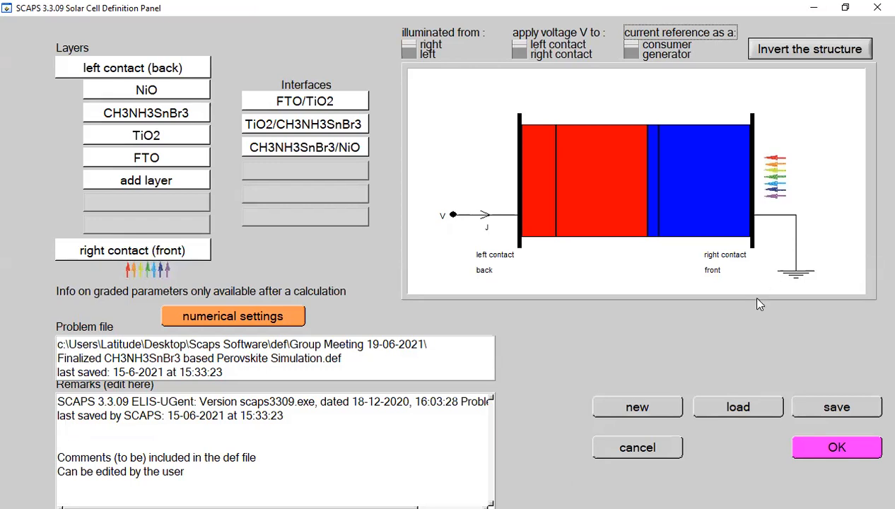
Step: Confirm the cell definition and run a single-shot calculation with the I-V and QE actions
left_click(822, 444)
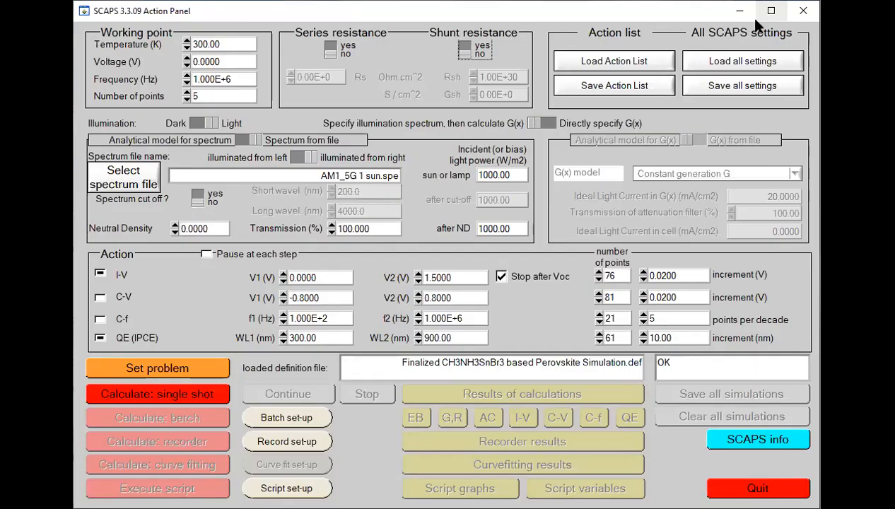
left_click(769, 11)
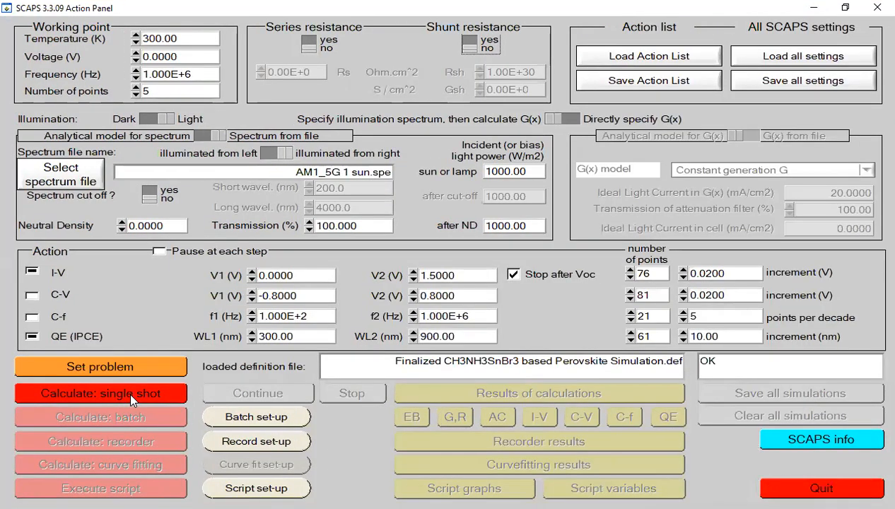
left_click(129, 398)
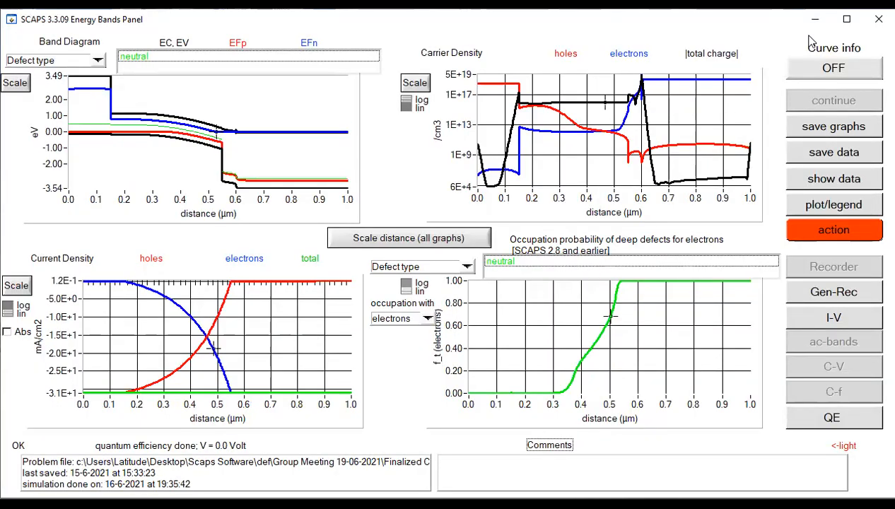
Step: Examine the I-V curve and the Voc, Jsc, FF and efficiency results, and return to the simulation settings
left_click(847, 19)
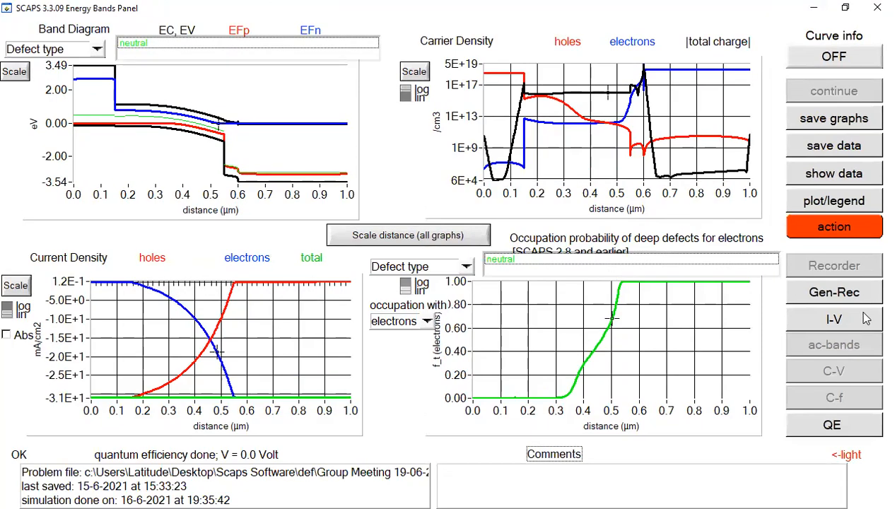
left_click(835, 323)
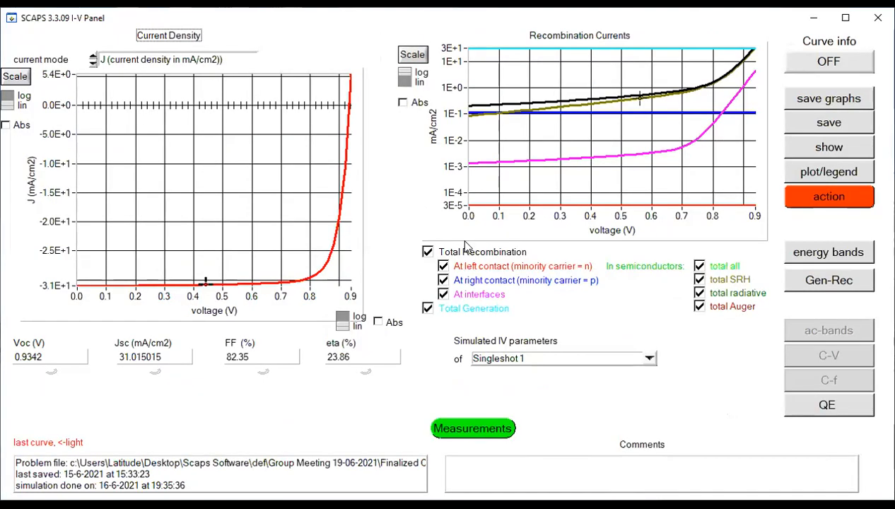
left_click(845, 18)
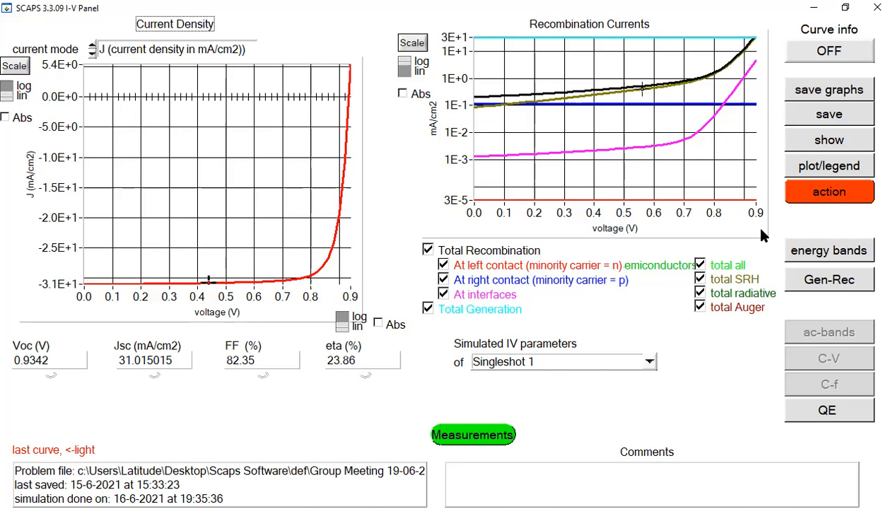
left_click(831, 198)
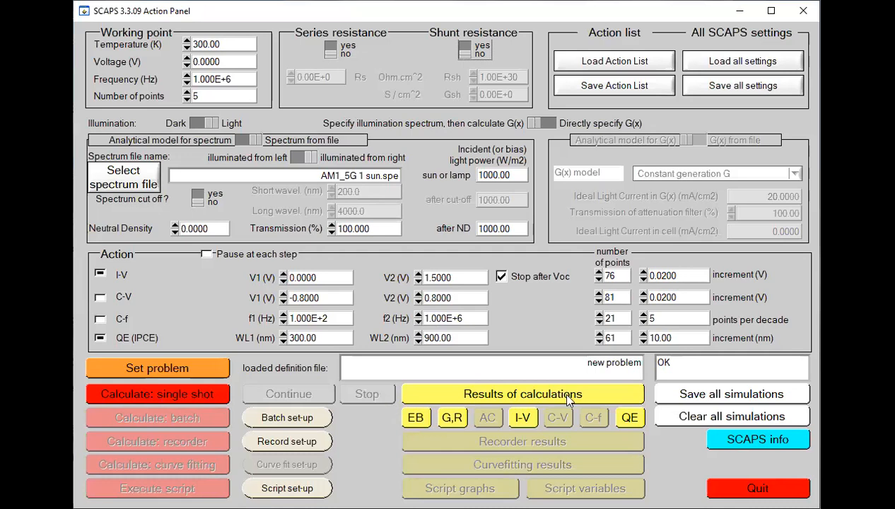
Step: Set the uniform total density Nt of Defect 1 in the CH3NH3SnBr3 layer to 1E16 1/cm3
left_click(770, 12)
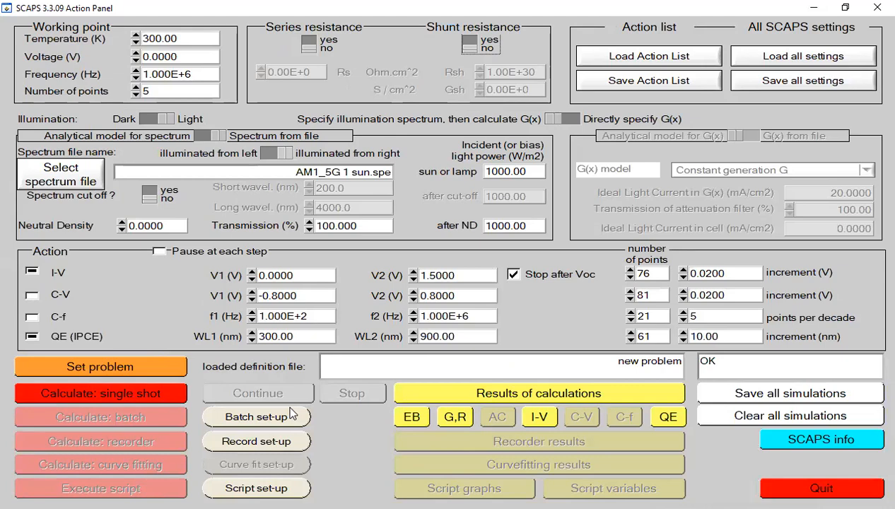
left_click(168, 358)
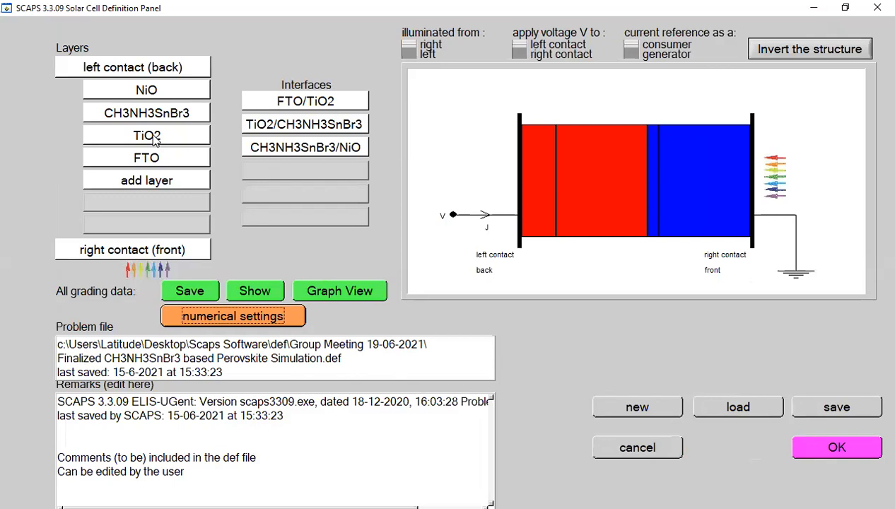
left_click(159, 121)
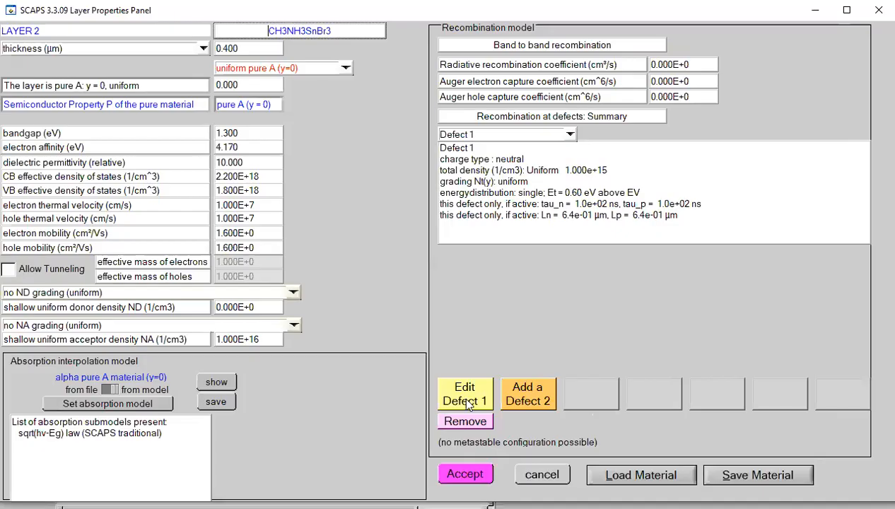
left_click(465, 395)
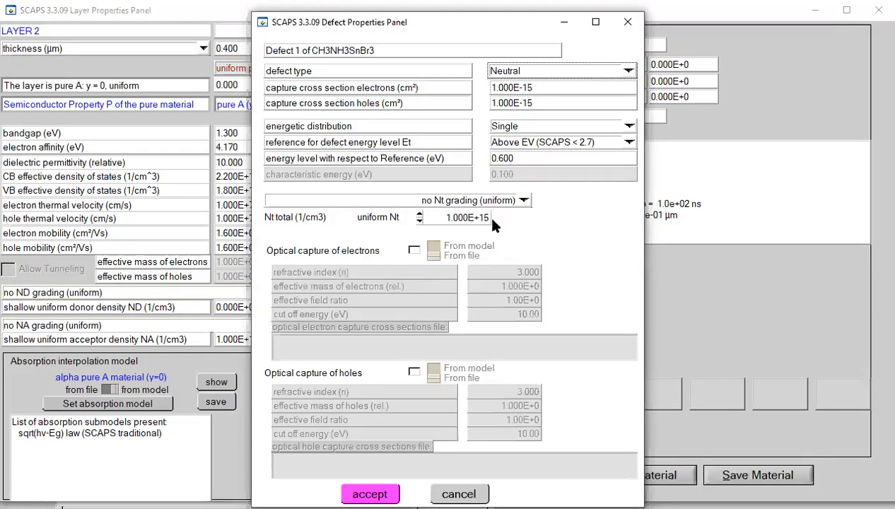
key("BackSpace")
type("6")
left_click(369, 494)
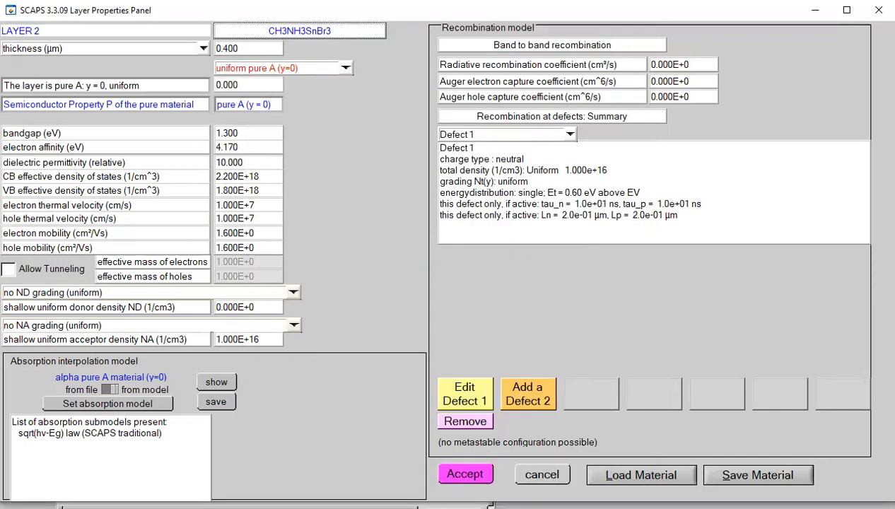
left_click(473, 476)
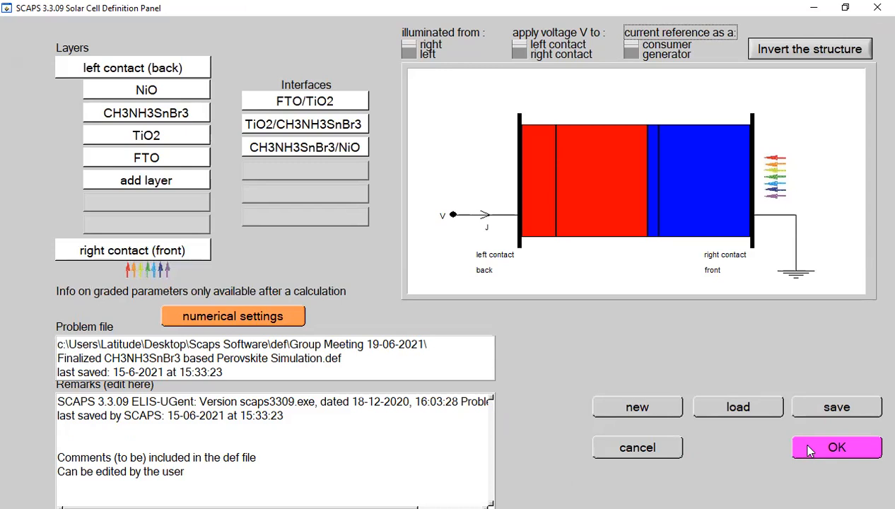
Step: Run a single-shot calculation with the 1E16 defect density and compare its I-V curve and cell parameters with the first run
left_click(819, 454)
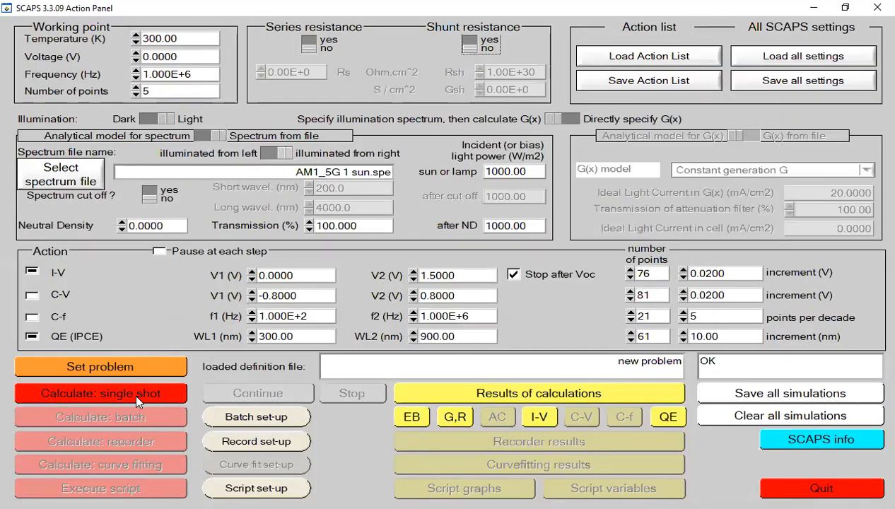
left_click(137, 397)
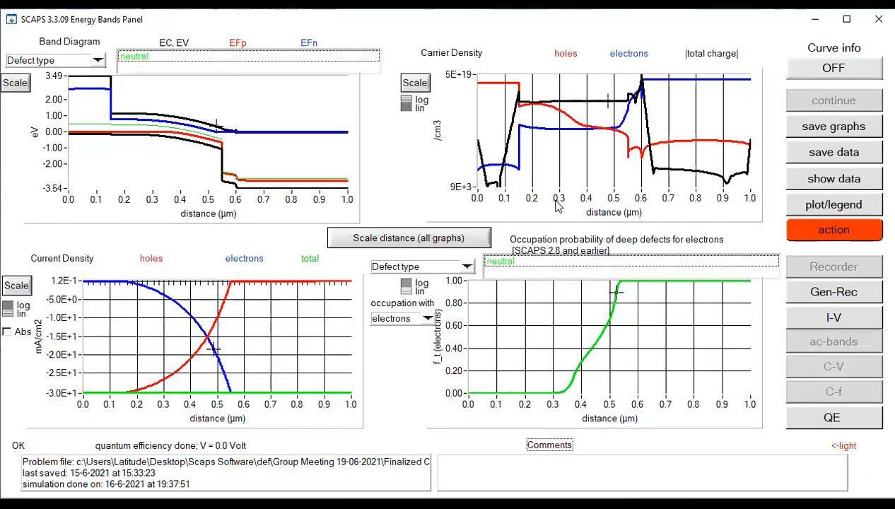
left_click(828, 316)
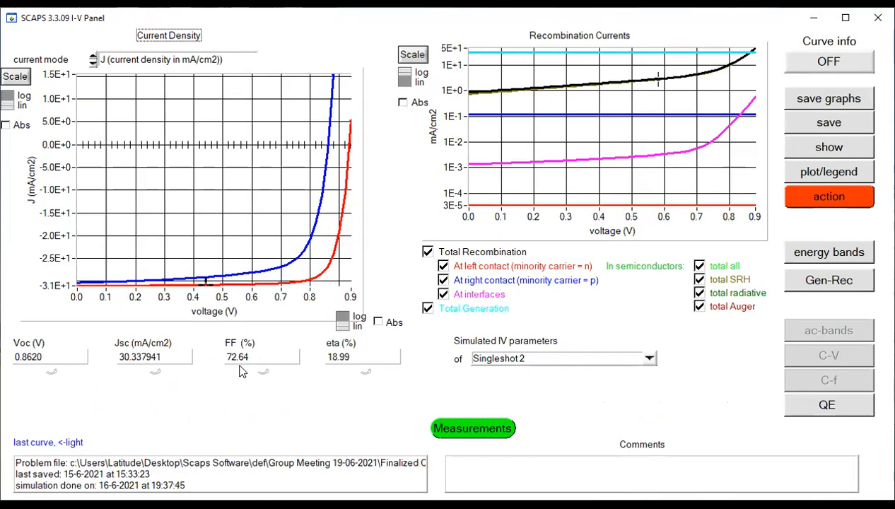
left_click(332, 361)
left_click(845, 19)
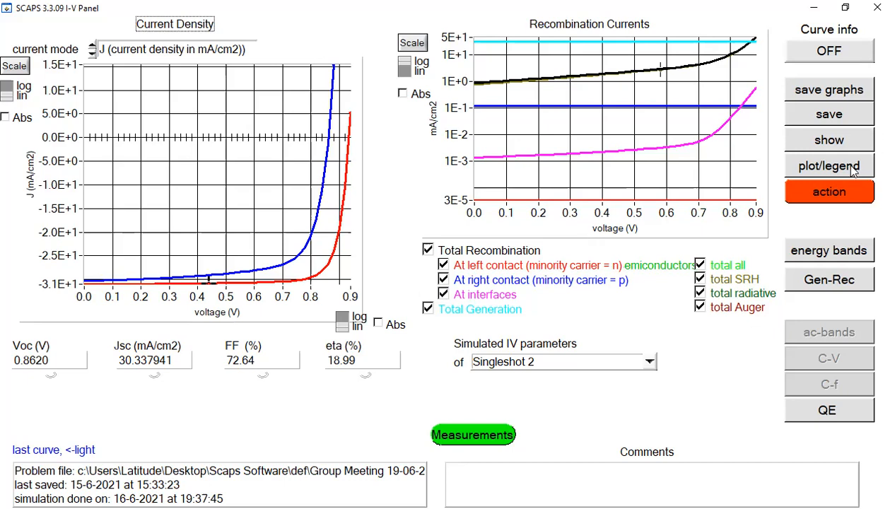
left_click(835, 199)
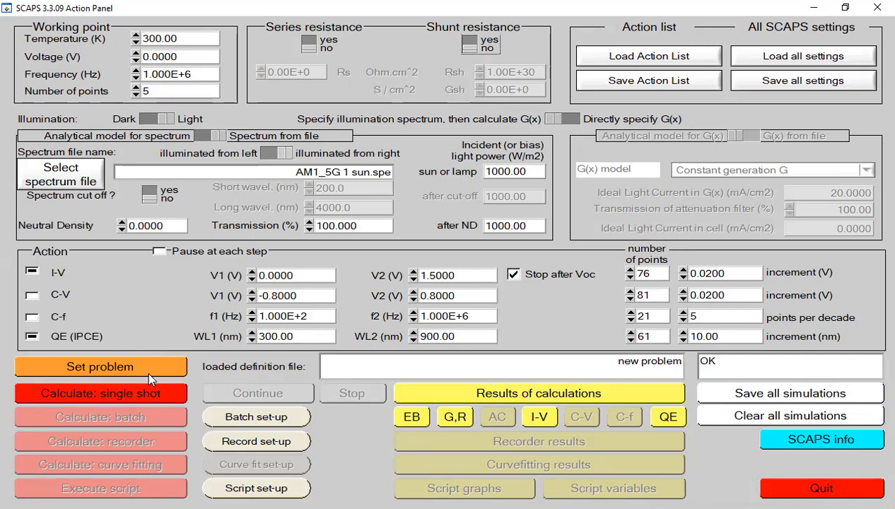
Step: Reopen the cell definition and set the uniform total density Nt of the CH3NH3SnBr3 layer's Defect 1 to 1E18 1/cm3
left_click(125, 366)
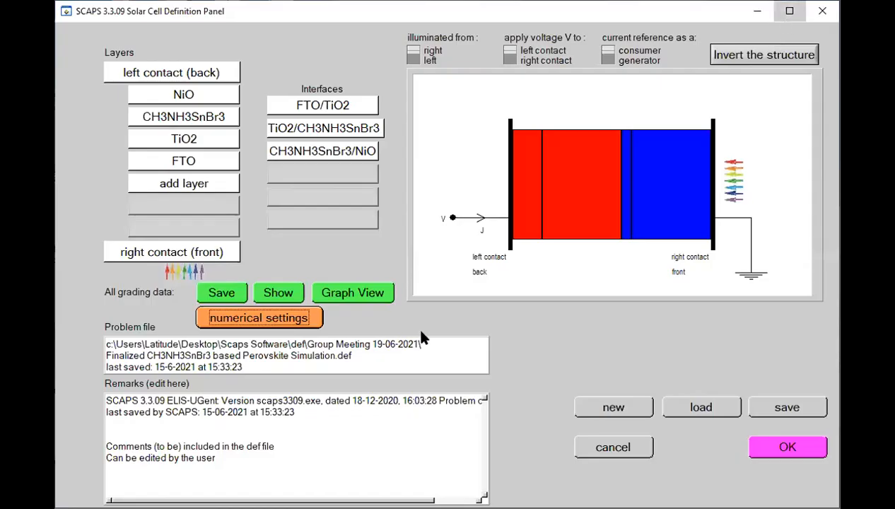
left_click(789, 11)
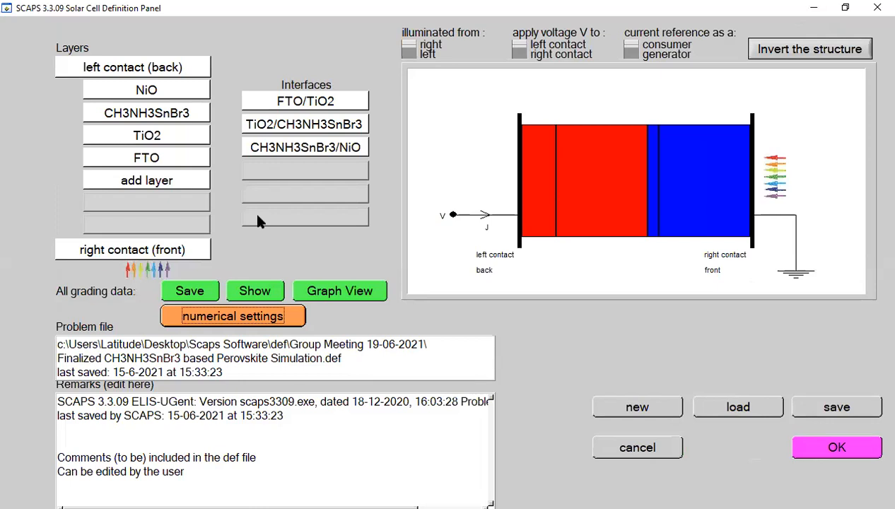
left_click(151, 117)
left_click(464, 397)
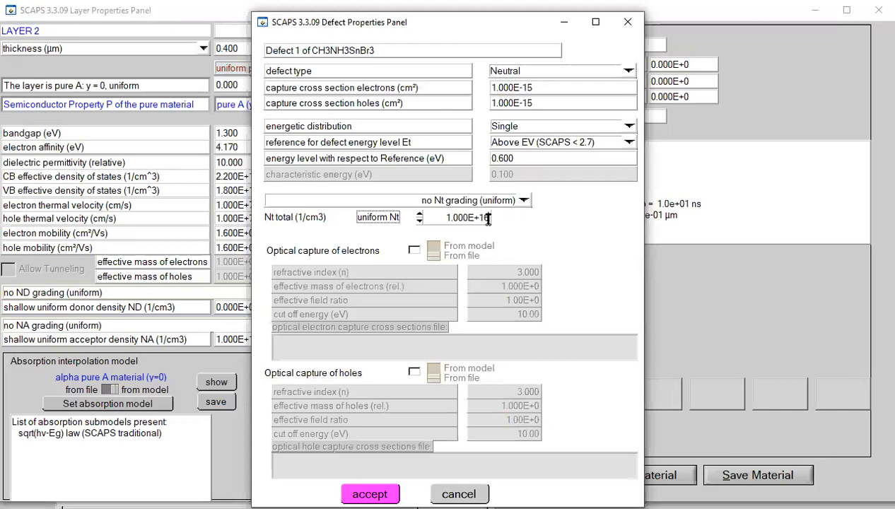
left_click(488, 220)
key("BackSpace")
key("BackSpace")
type("18")
left_click(374, 488)
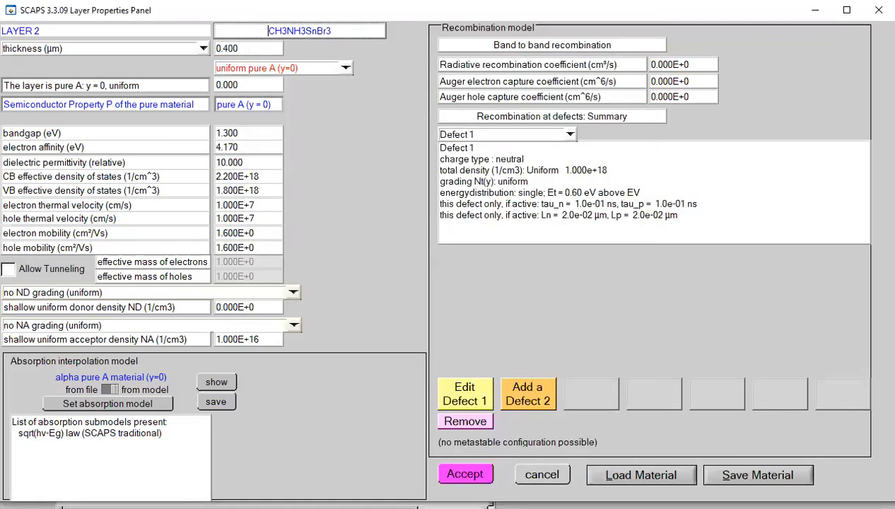
left_click(476, 478)
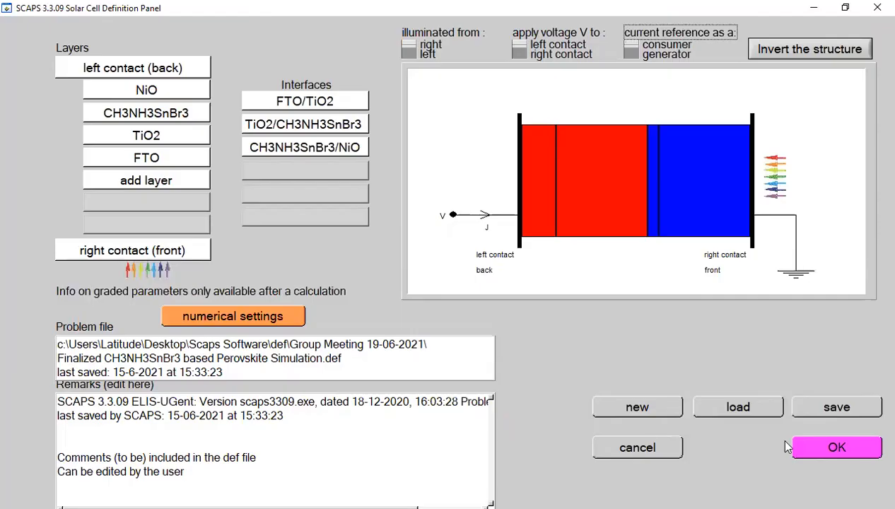
Step: Run a single-shot calculation for the 1E18 defect density and dismiss the QE calculation message
left_click(837, 446)
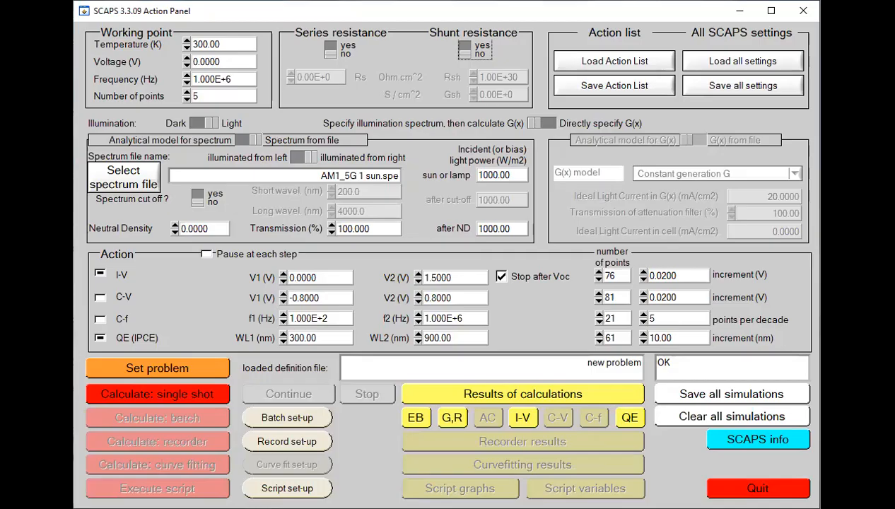
left_click(771, 11)
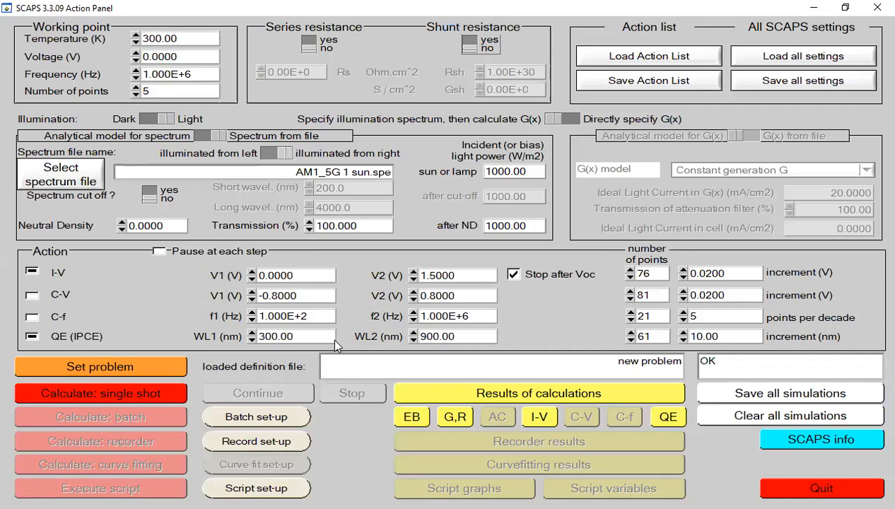
left_click(177, 391)
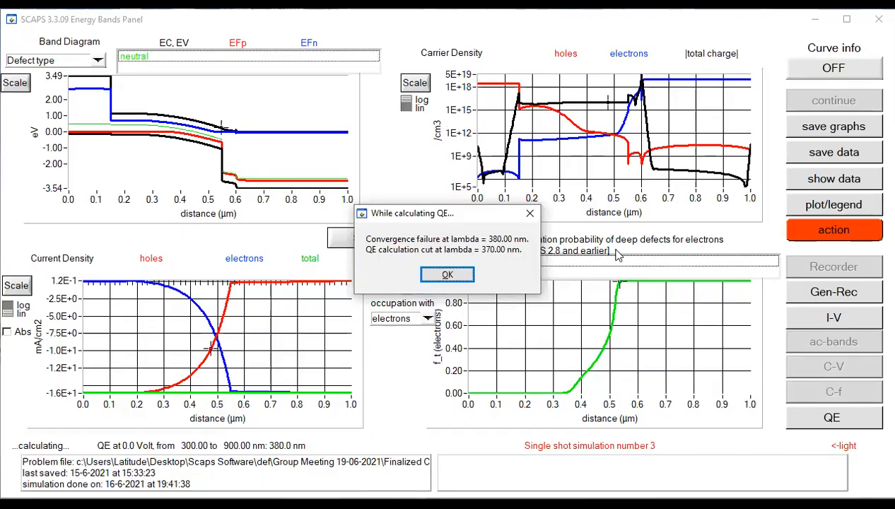
left_click(466, 276)
left_click(466, 276)
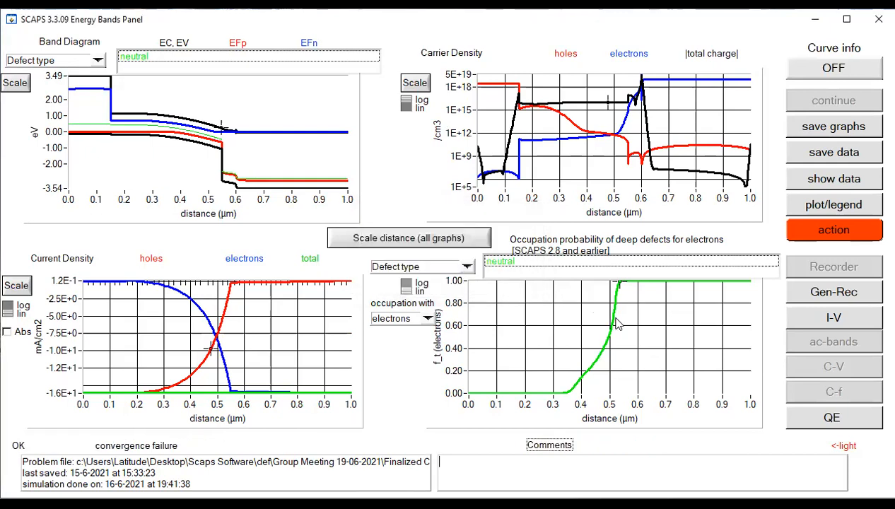
Step: Compare the I-V curves and cell parameters across the three defect densities, and return to the simulation settings
left_click(811, 327)
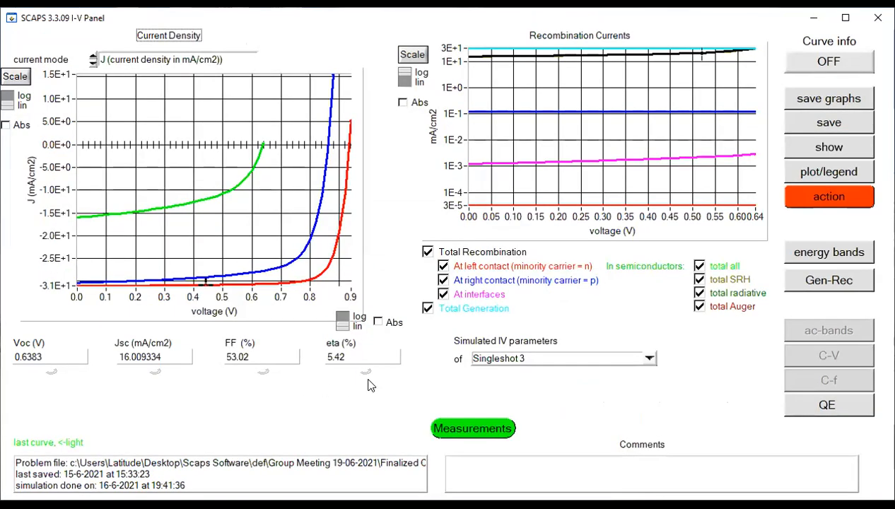
left_click(845, 18)
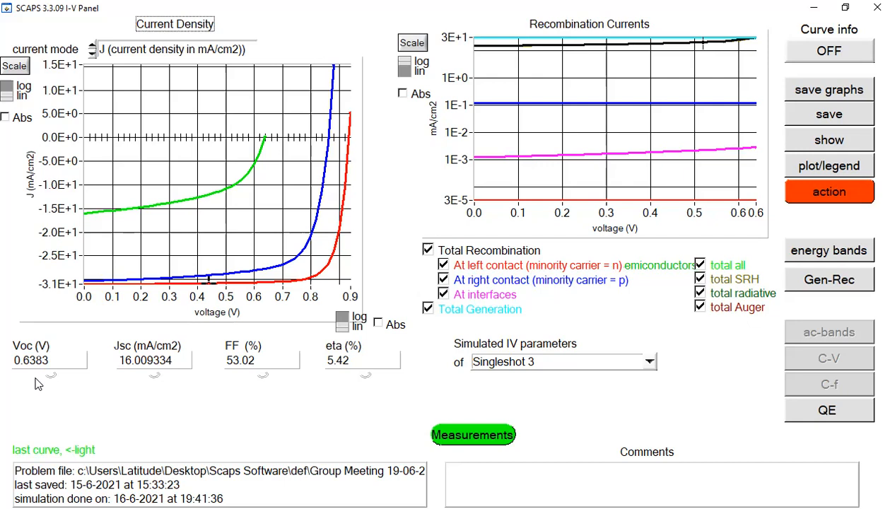
left_click(831, 197)
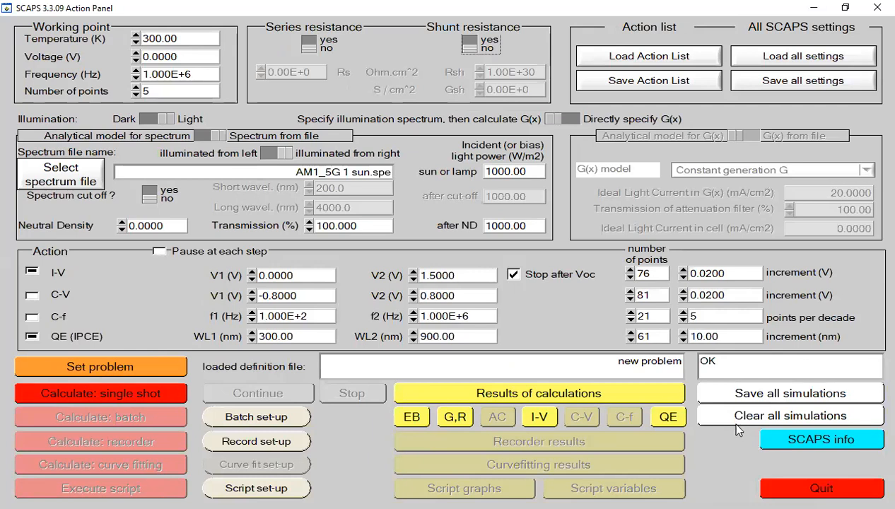
Step: Clear all simulations and reload the problem file "Finalized CH3NH3SnBr3 based Perovskite Simulation.def" into the cell definition
left_click(737, 422)
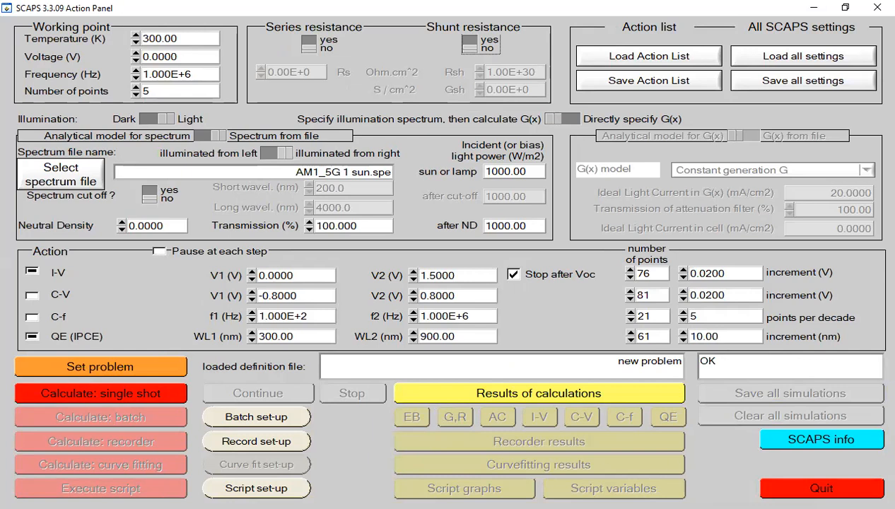
left_click(137, 373)
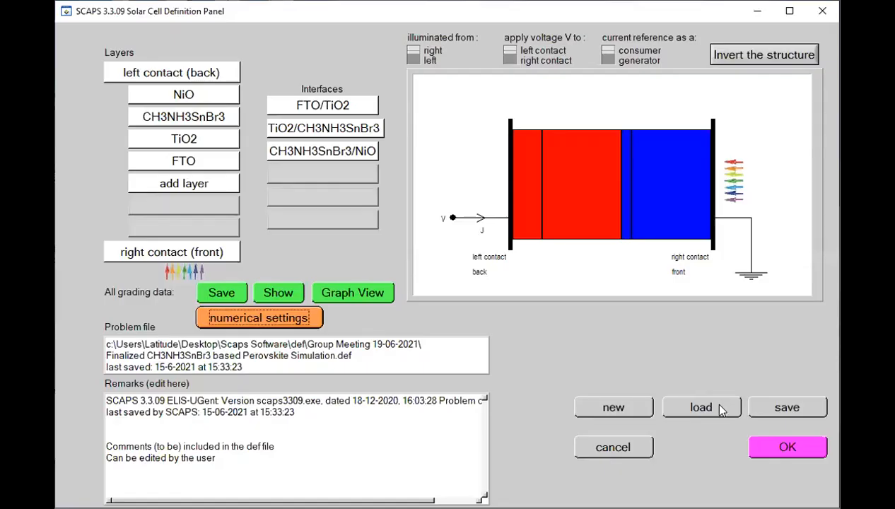
left_click(720, 407)
left_click(532, 293)
double_click(532, 293)
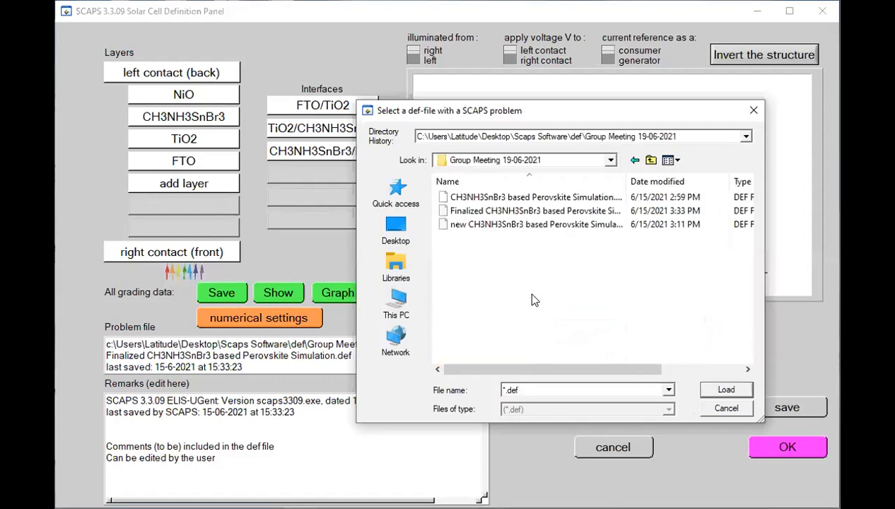
left_click(498, 212)
key("Return")
left_click(790, 11)
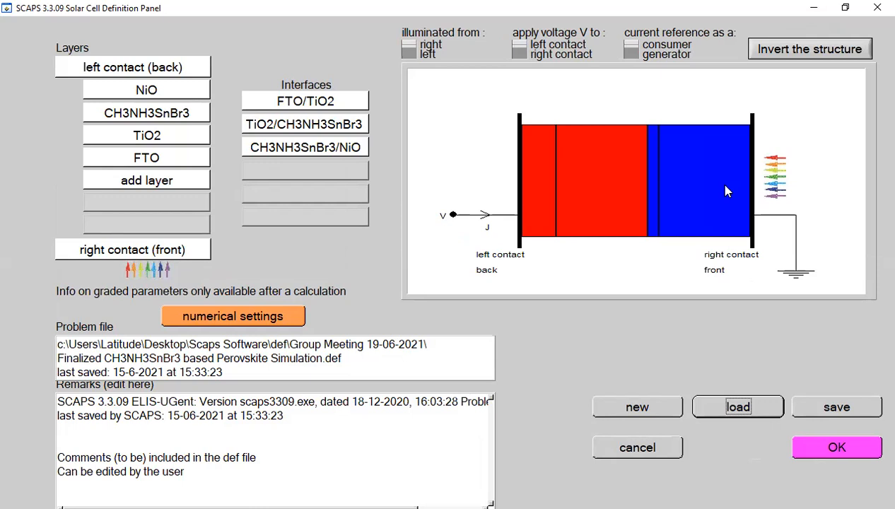
Step: Set the total density of Defect 1 at the TiO2/CH3NH3SnBr3 interface to 1E15 1/cm^2 and accept the cell definition
left_click(301, 131)
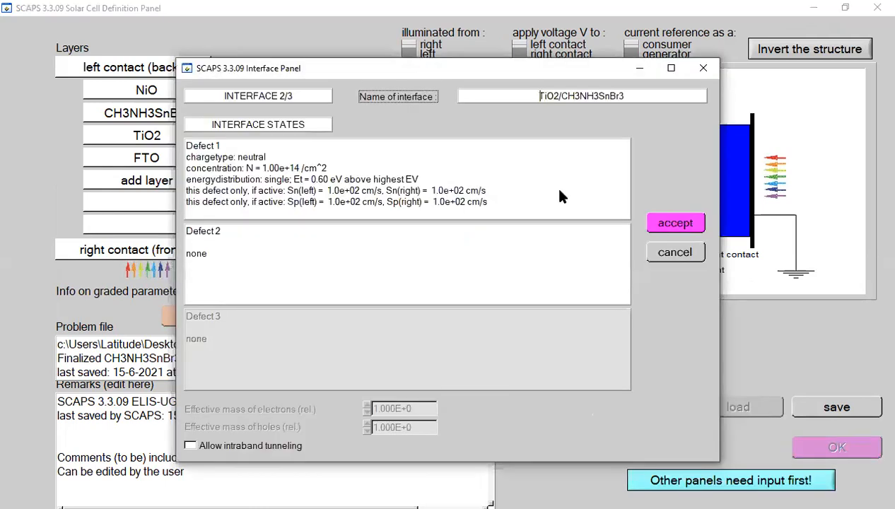
left_click(560, 191)
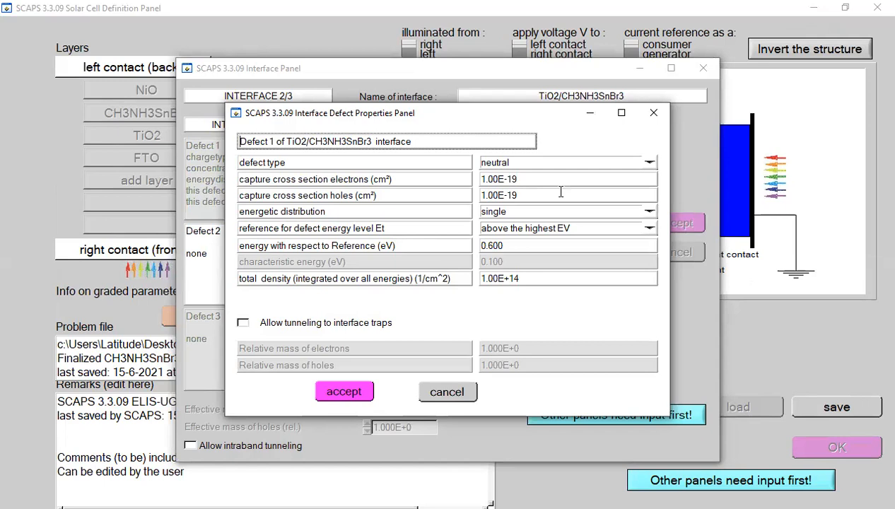
left_click(529, 279)
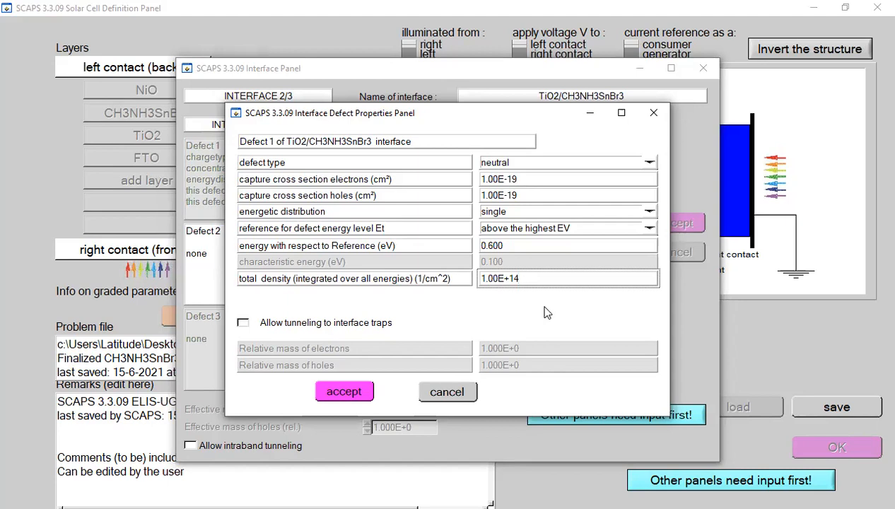
key("BackSpace")
type("5")
left_click(357, 393)
left_click(676, 224)
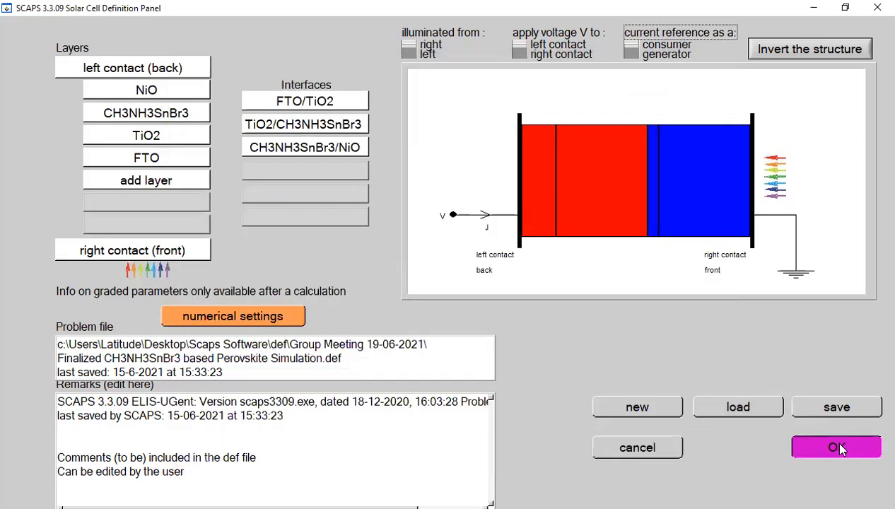
left_click(839, 448)
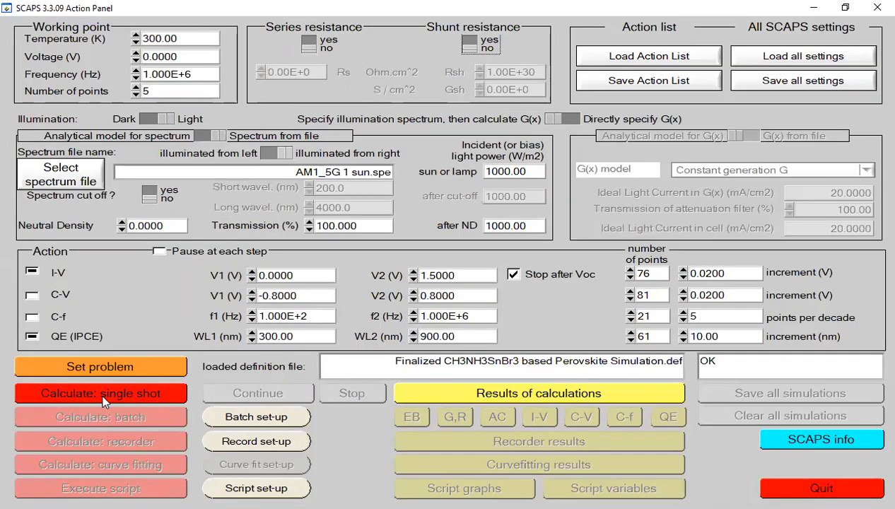
Step: Run a single-shot calculation for the 1E15 interface defect density, review its I-V curve and cell parameters, and return to the simulation settings
left_click(128, 400)
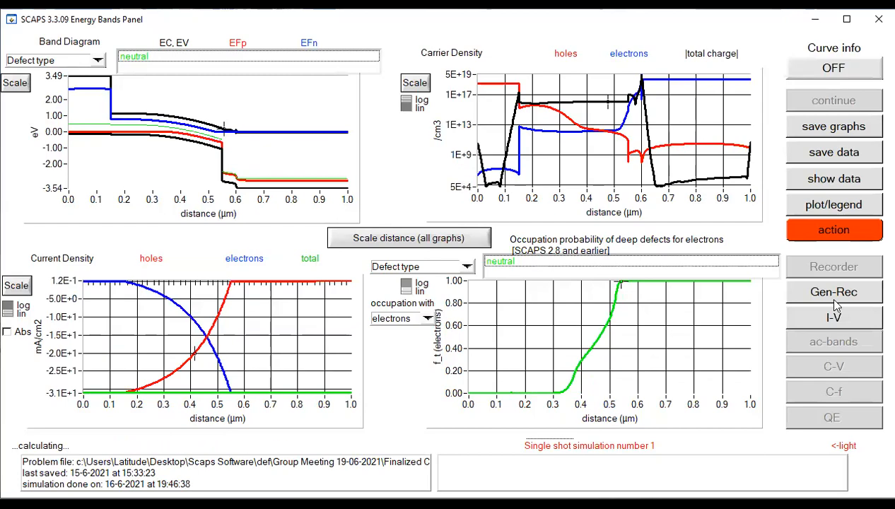
left_click(844, 320)
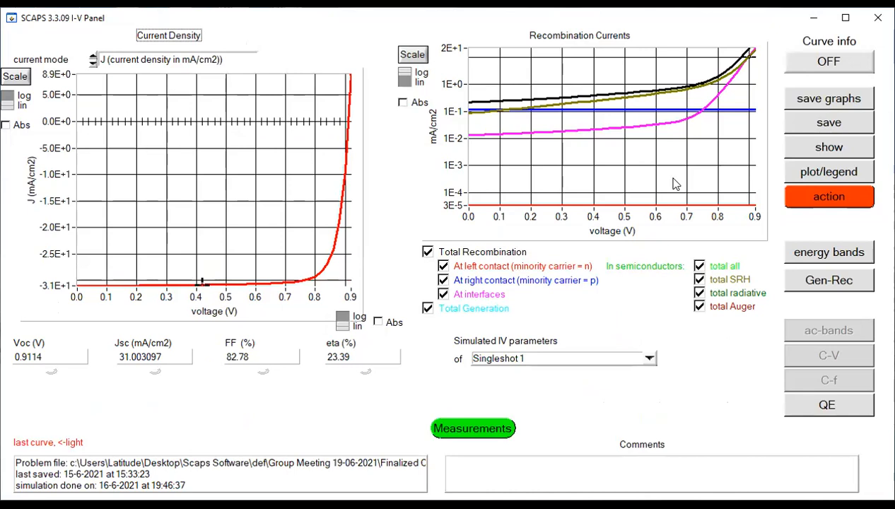
left_click(842, 21)
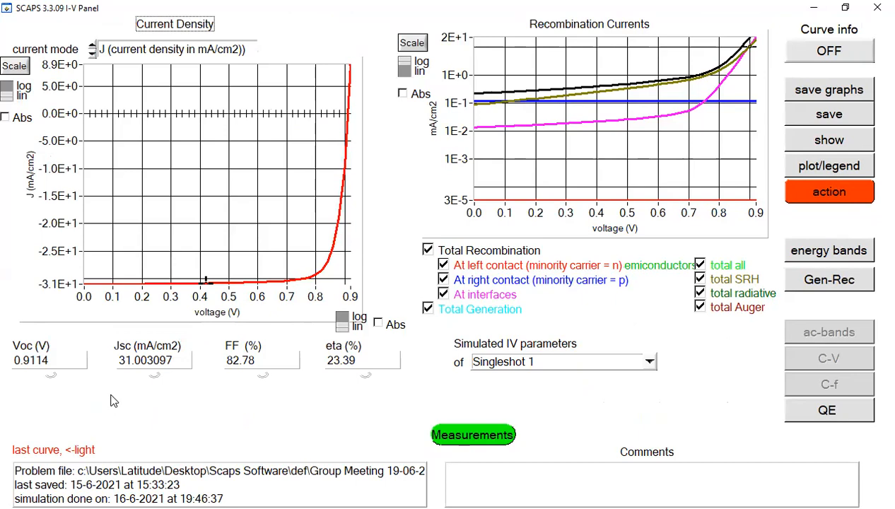
left_click(810, 201)
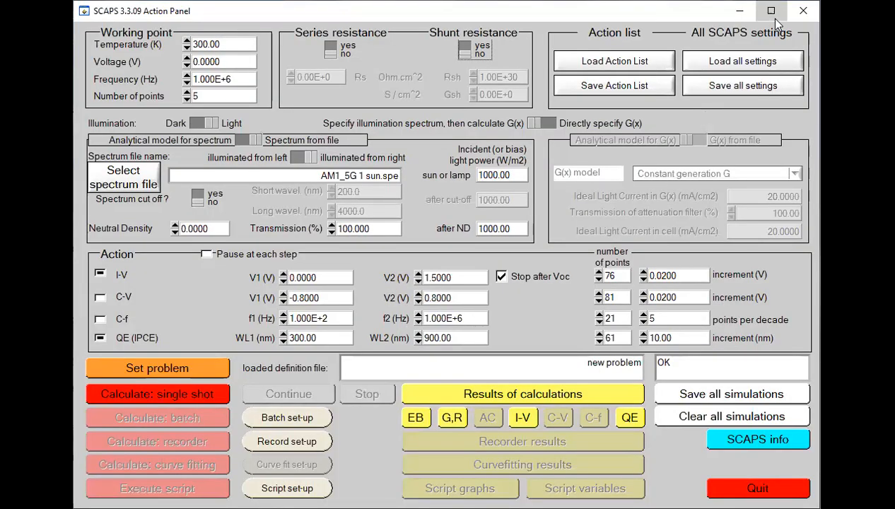
Step: Reopen the cell definition and set the total density of the TiO2/CH3NH3SnBr3 interface's Defect 1 to 1E16 1/cm^2
left_click(772, 12)
left_click(160, 363)
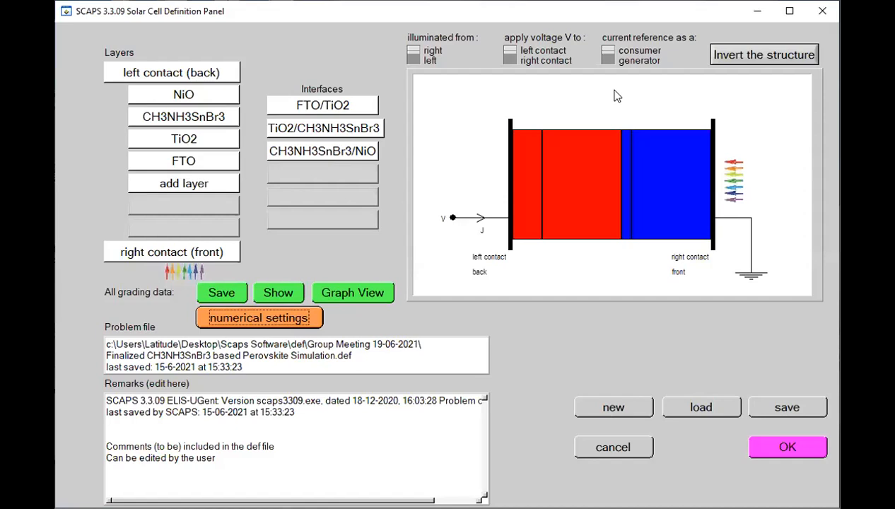
left_click(789, 11)
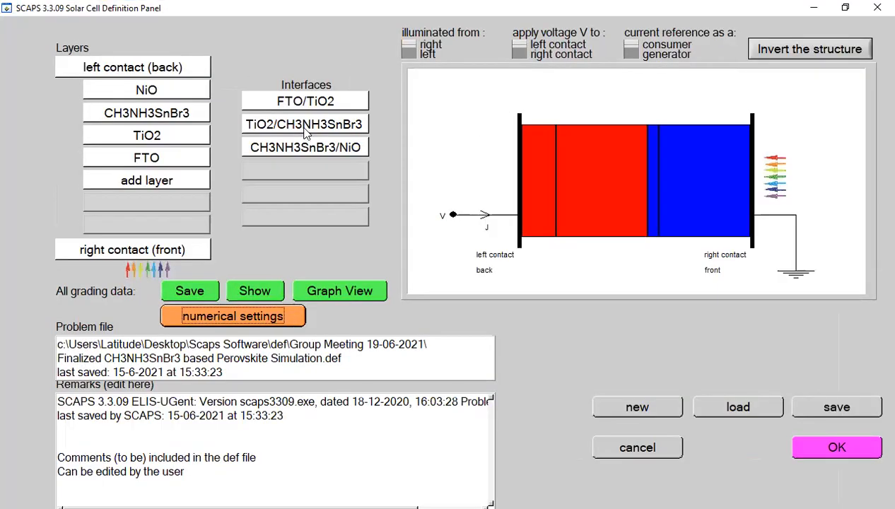
left_click(305, 126)
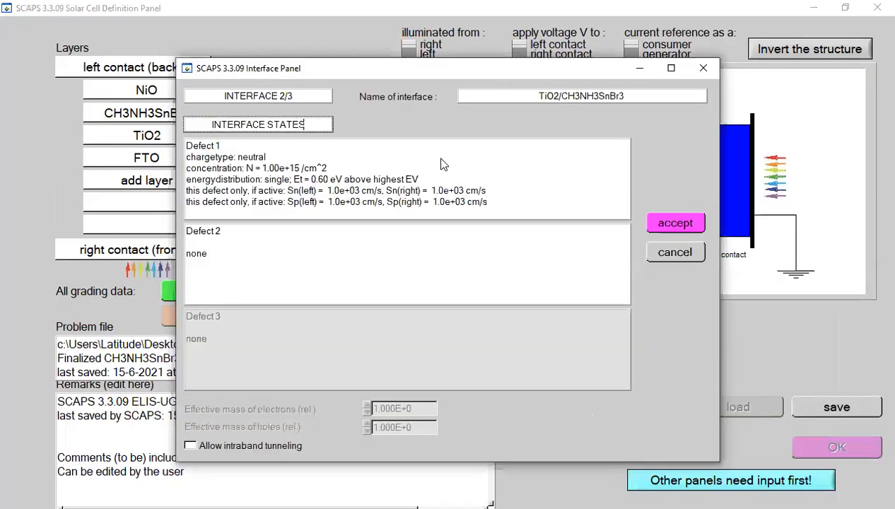
left_click(487, 170)
key("BackSpace")
type("6")
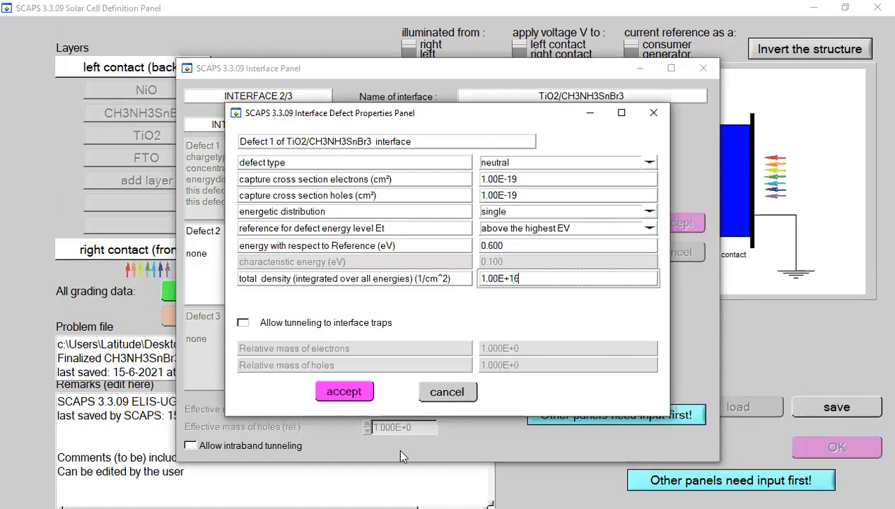
left_click(348, 391)
left_click(663, 221)
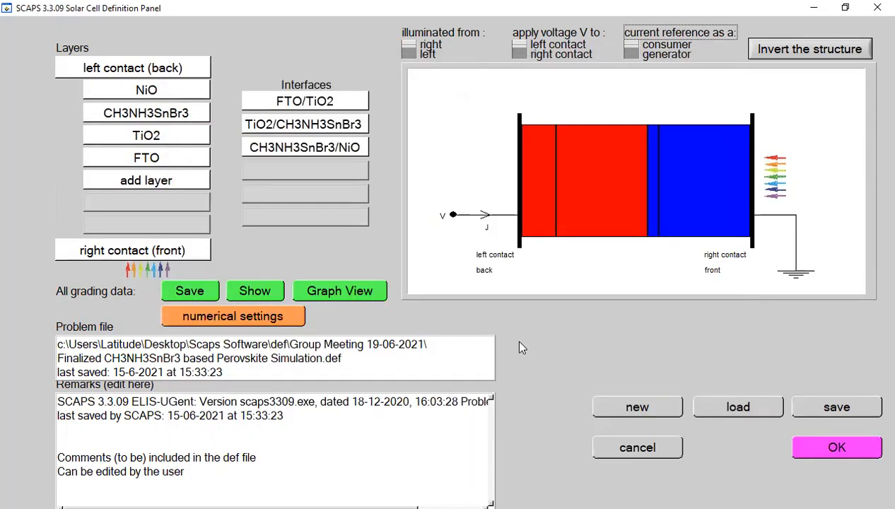
left_click(838, 447)
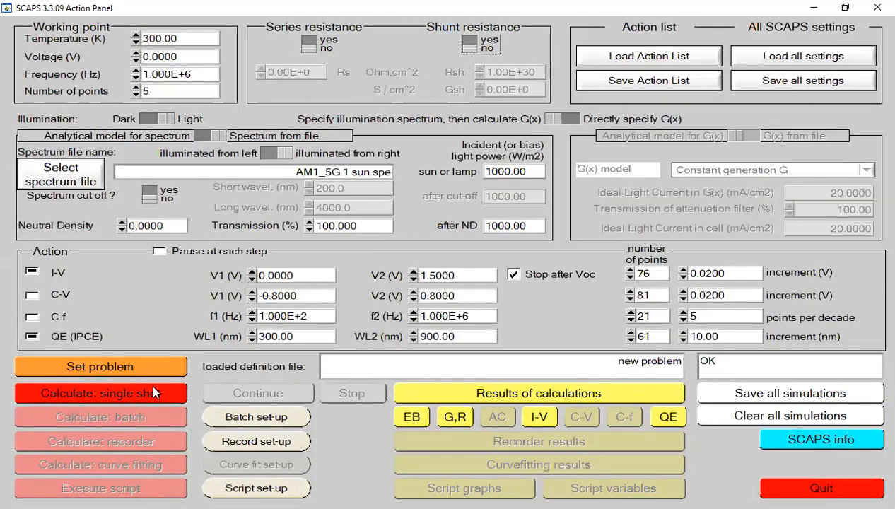
Step: Run a single-shot calculation for the 1E16 interface defect density and compare its I-V curve and cell parameters with the first run
left_click(150, 389)
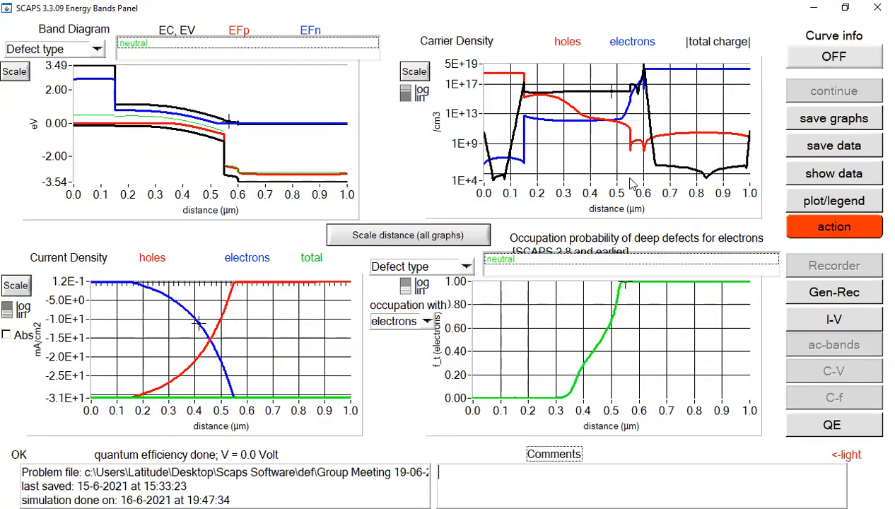
left_click(835, 319)
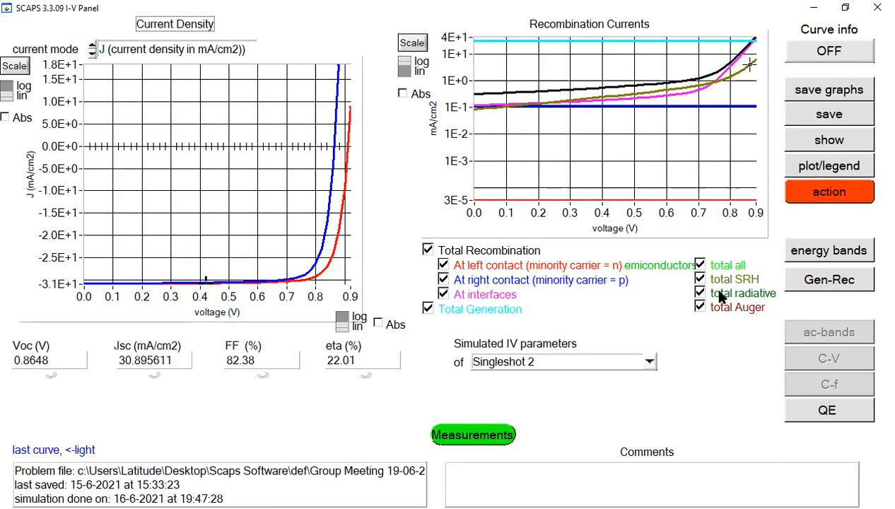
left_click(830, 199)
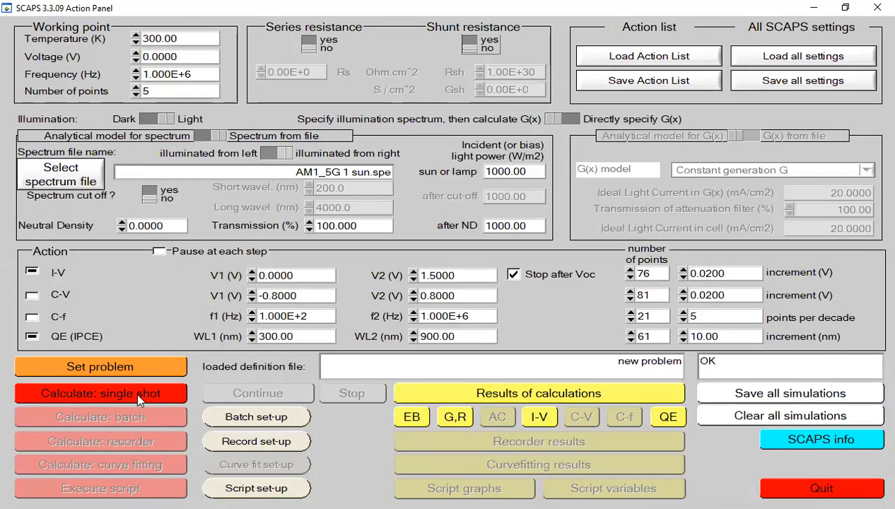
Step: Reopen the cell definition and set the total density of the TiO2/CH3NH3SnBr3 interface's Defect 1 to 1E18 1/cm^2
left_click(130, 365)
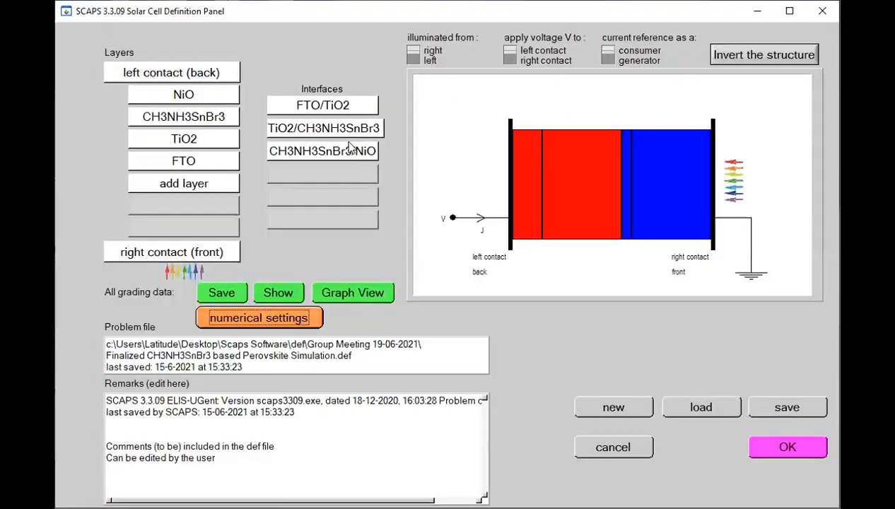
left_click(788, 13)
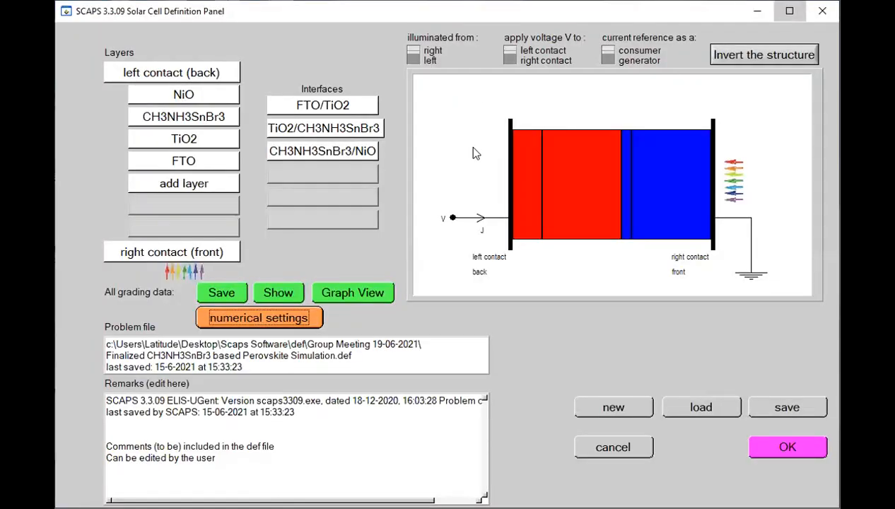
left_click(522, 196)
left_click(535, 217)
left_click(536, 278)
key("BackSpace")
type("8")
left_click(337, 396)
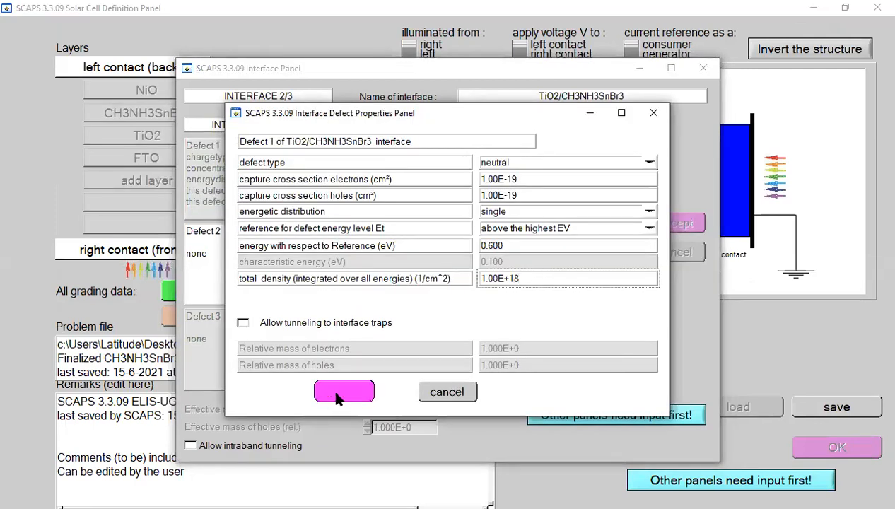
left_click(660, 223)
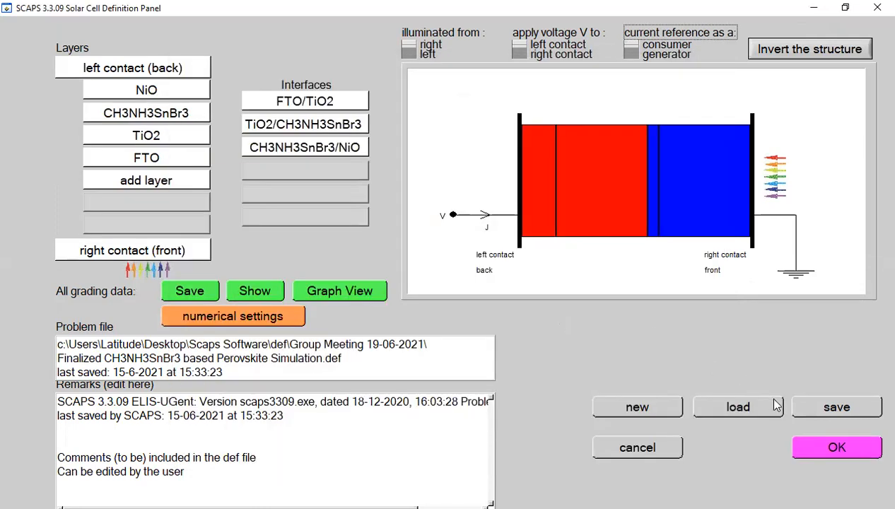
left_click(817, 434)
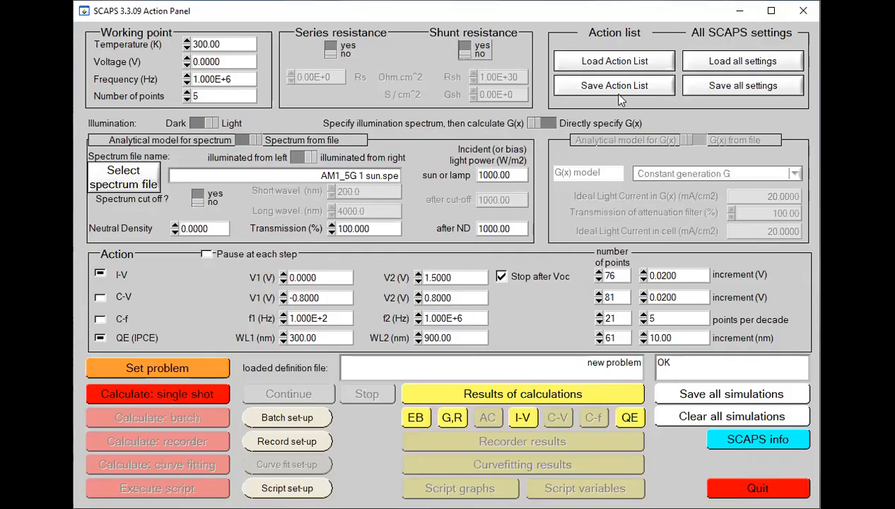
Step: Run a single-shot calculation for the 1E18 interface defect density, dismiss the QE calculation messages, and compare the I-V curves of all three densities
left_click(97, 394)
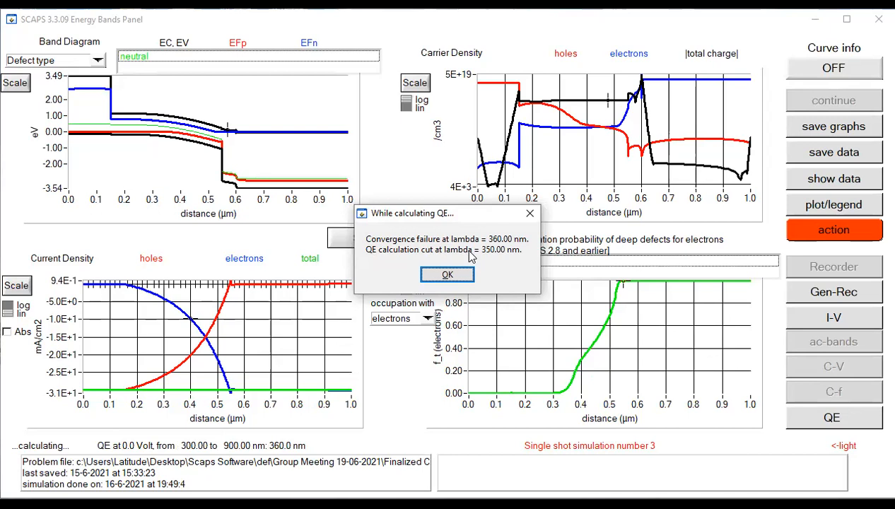
left_click(453, 278)
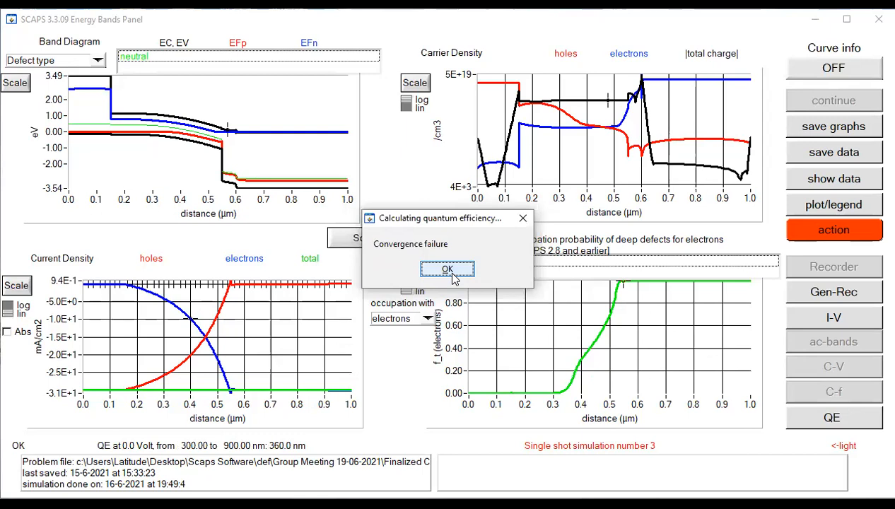
left_click(453, 275)
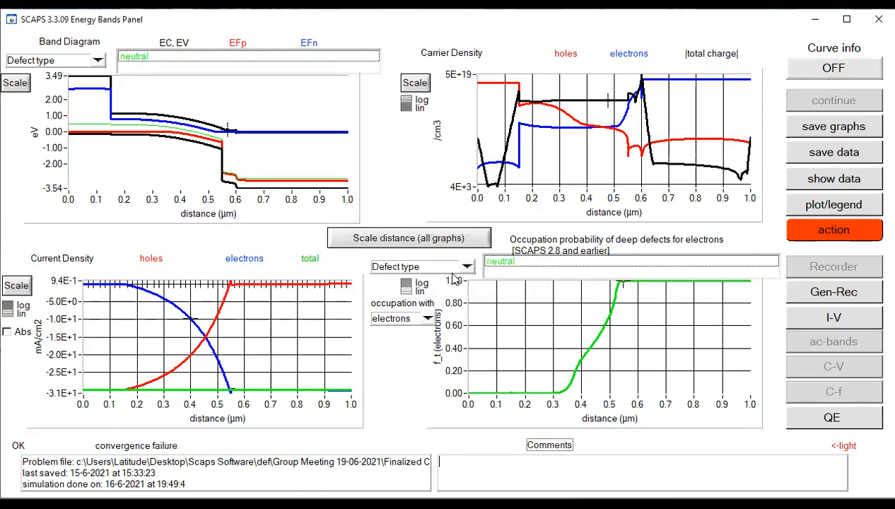
left_click(842, 325)
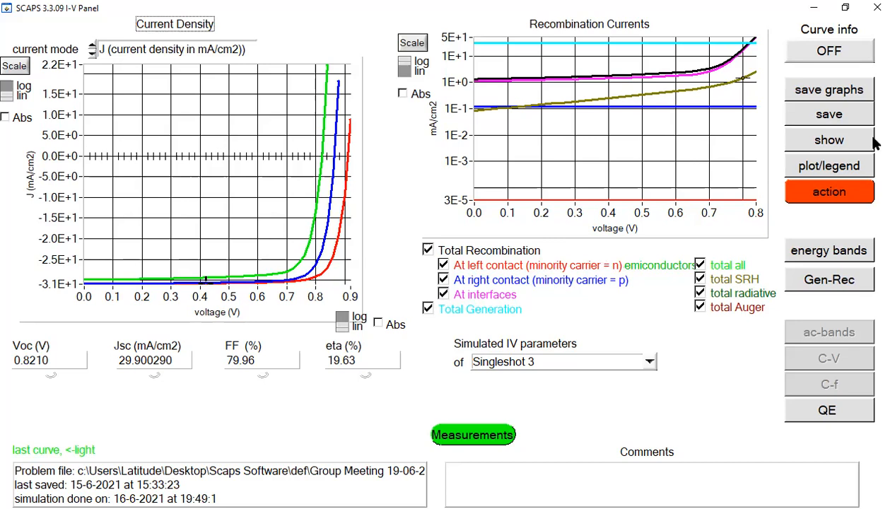
left_click(822, 192)
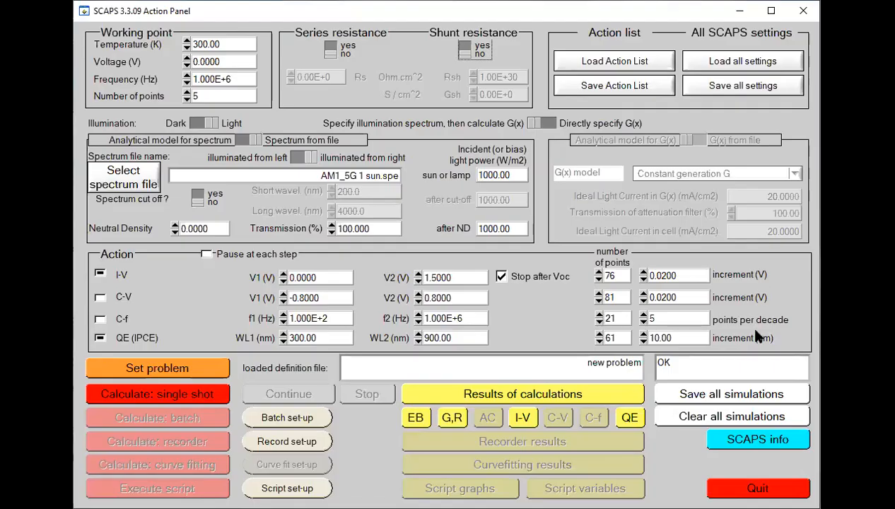
Step: Clear all stored simulations and load "Finalized CH3NH3SnBr3 based Perovskite Simulation.def" from the Group Meeting 19-06-2021 folder
left_click(696, 419)
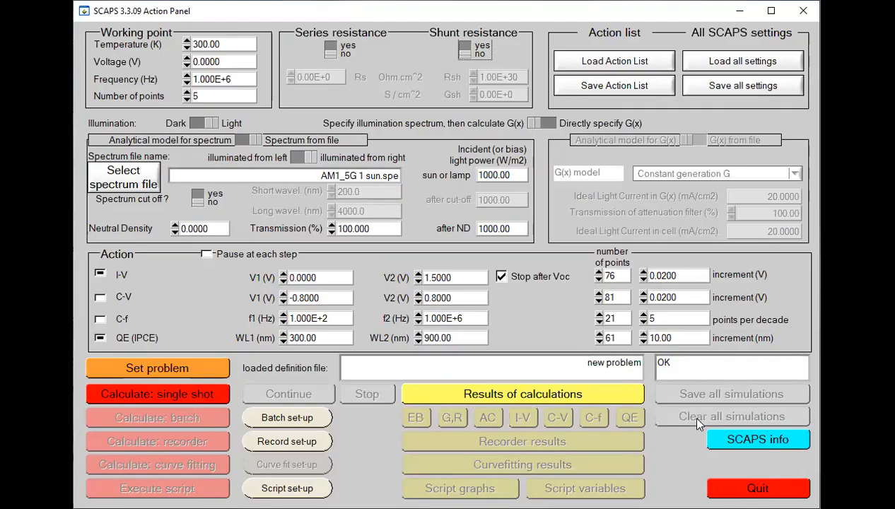
left_click(771, 11)
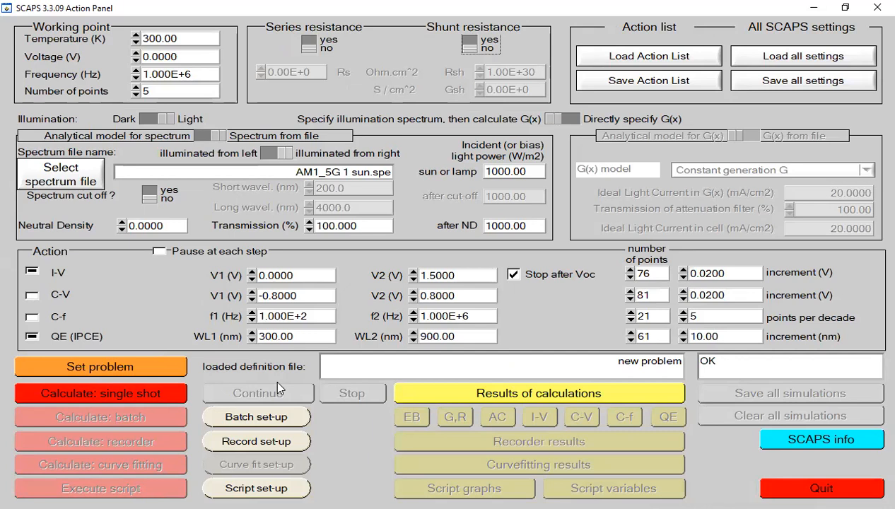
left_click(136, 368)
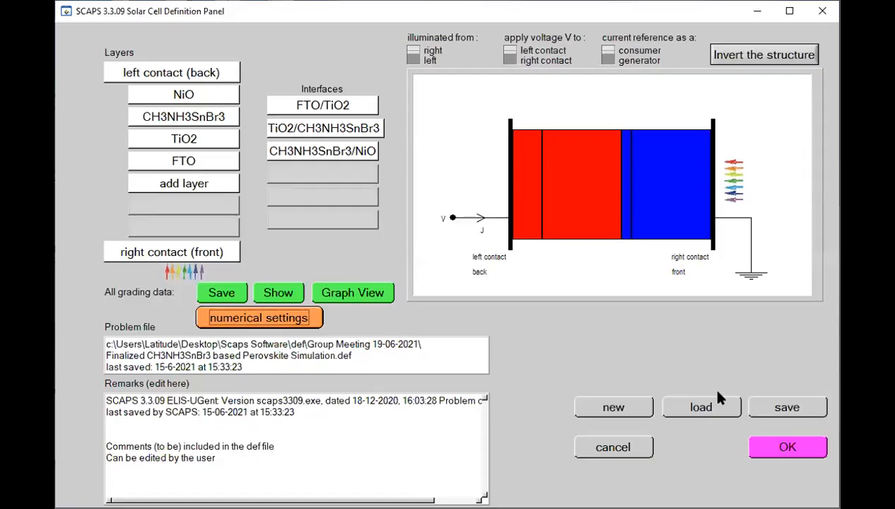
left_click(707, 406)
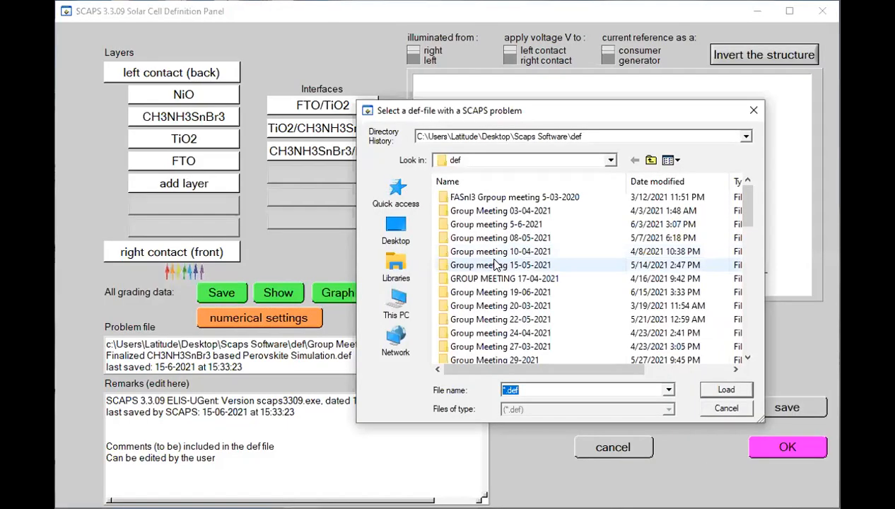
double_click(504, 294)
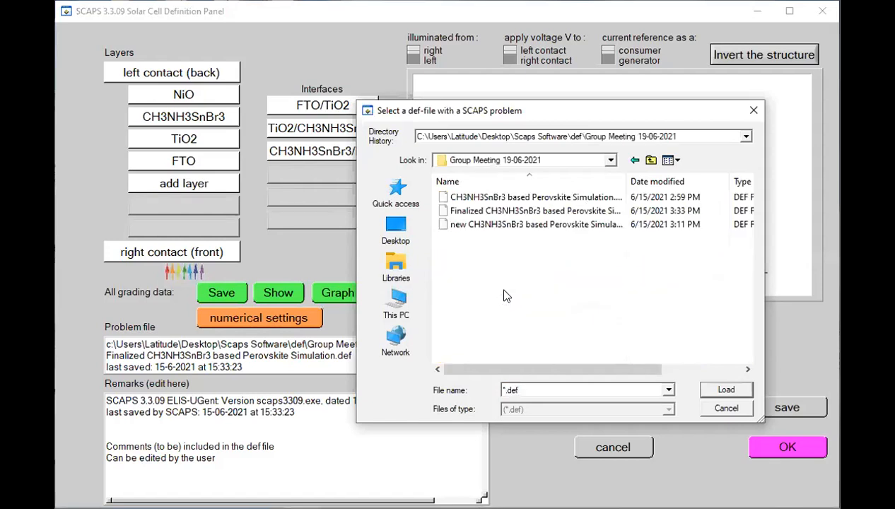
double_click(498, 211)
left_click(792, 16)
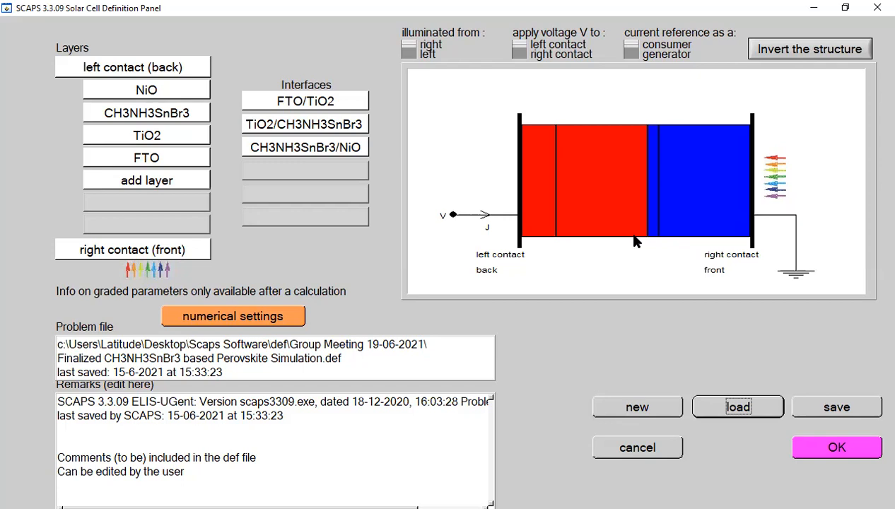
Step: Check the TiO2 layer, accept the cell definition, and run a single-shot calculation with C-V enabled, dismissing the convergence message
left_click(147, 141)
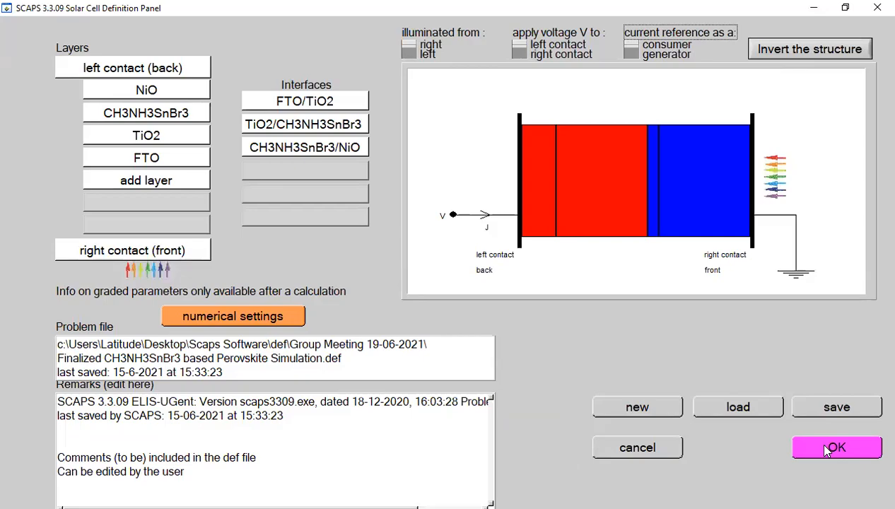
left_click(815, 440)
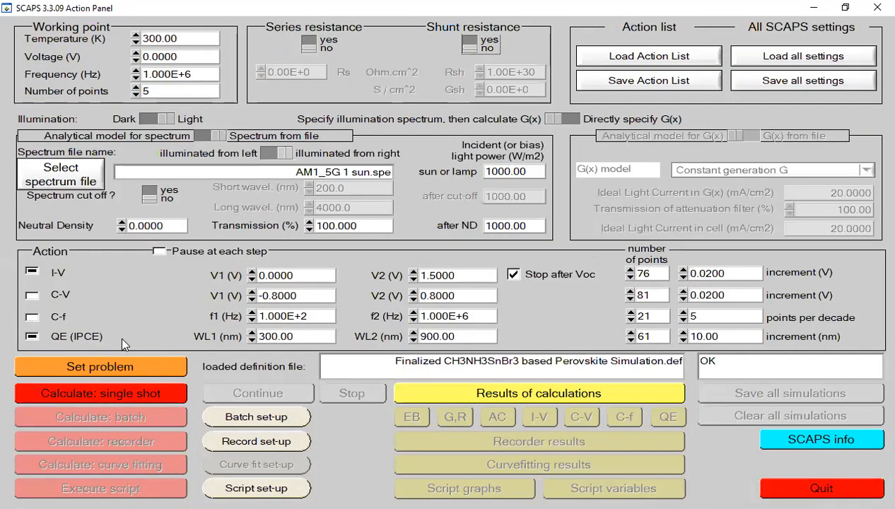
left_click(32, 297)
left_click(63, 390)
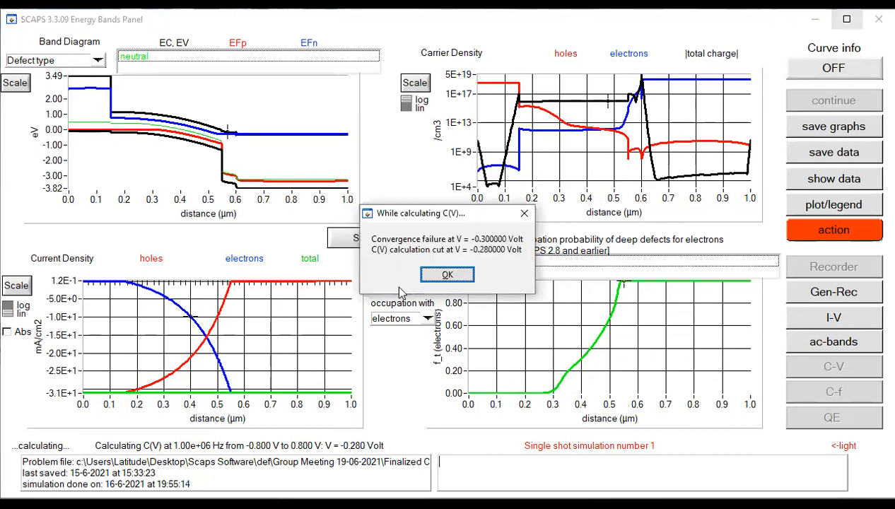
left_click(448, 275)
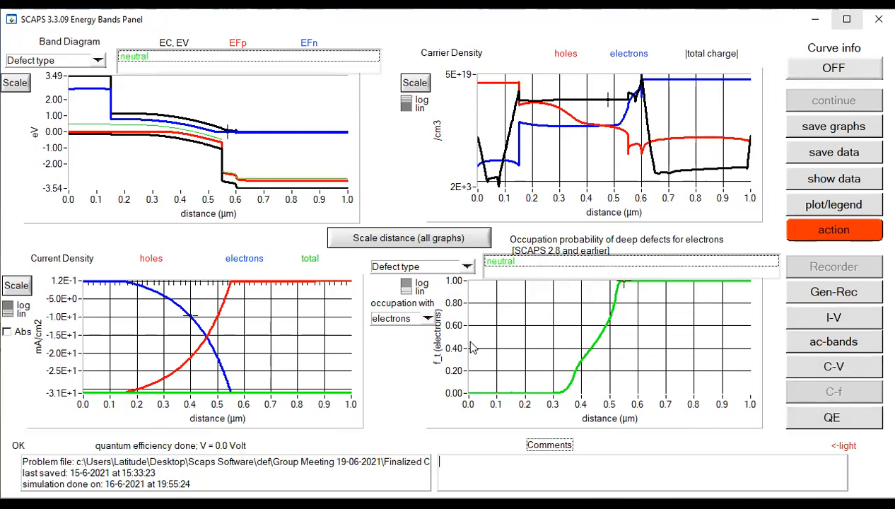
Step: Examine the capacitance, conductance, Mott-Schottky and doping profile curves of the first C-V run, and return to the action panel
left_click(835, 369)
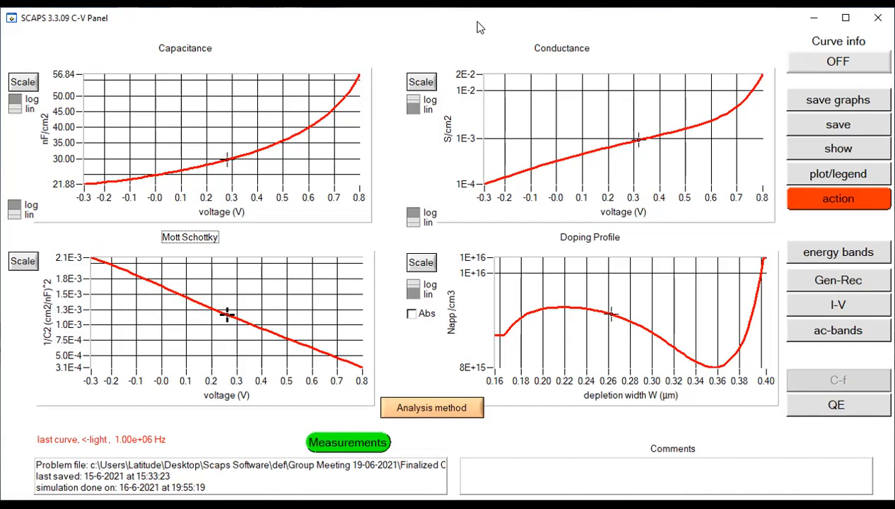
left_click(846, 17)
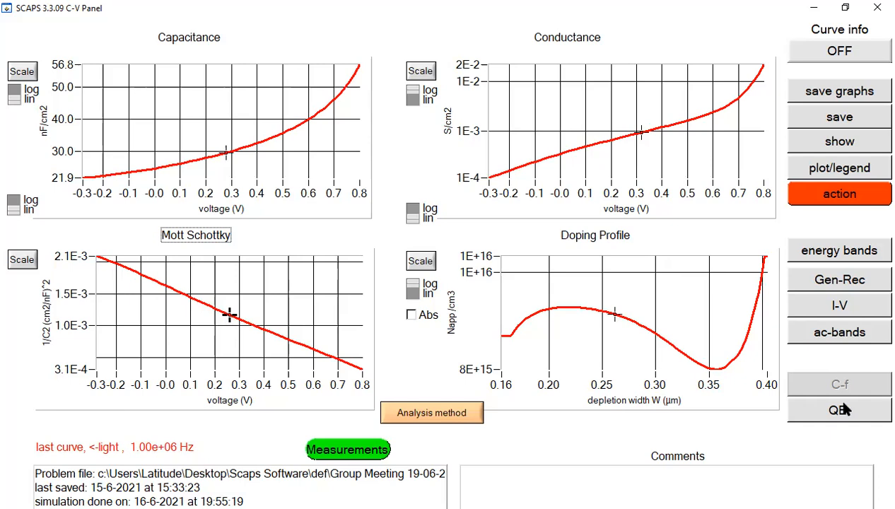
left_click(842, 198)
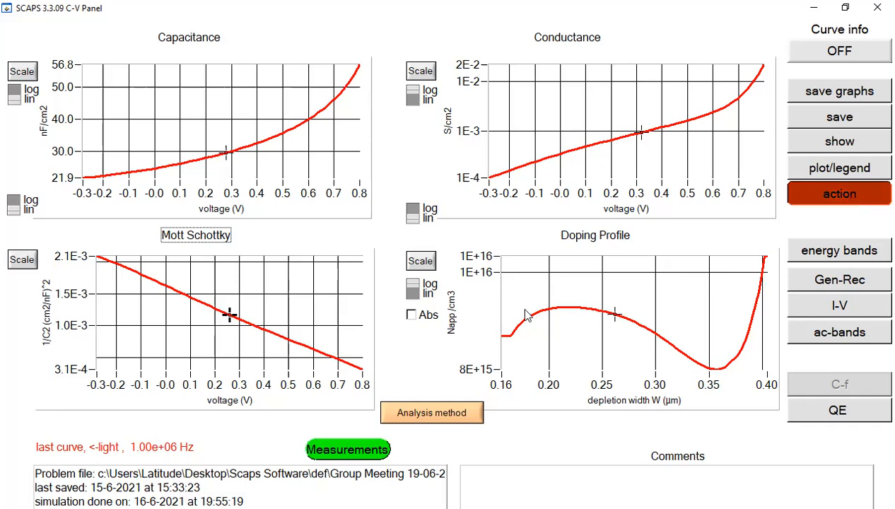
Step: Reopen the cell definition and set the TiO2 layer's shallow uniform donor density ND to 1E18 1/cm3
left_click(771, 10)
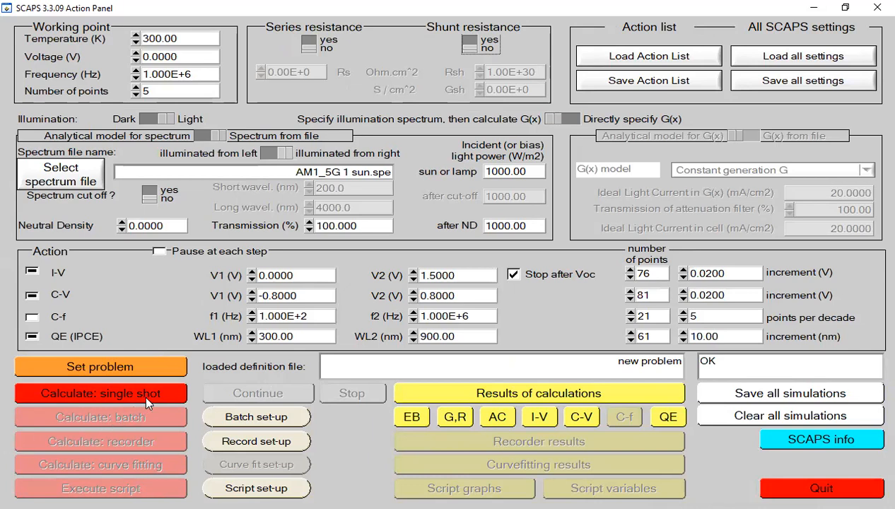
left_click(133, 368)
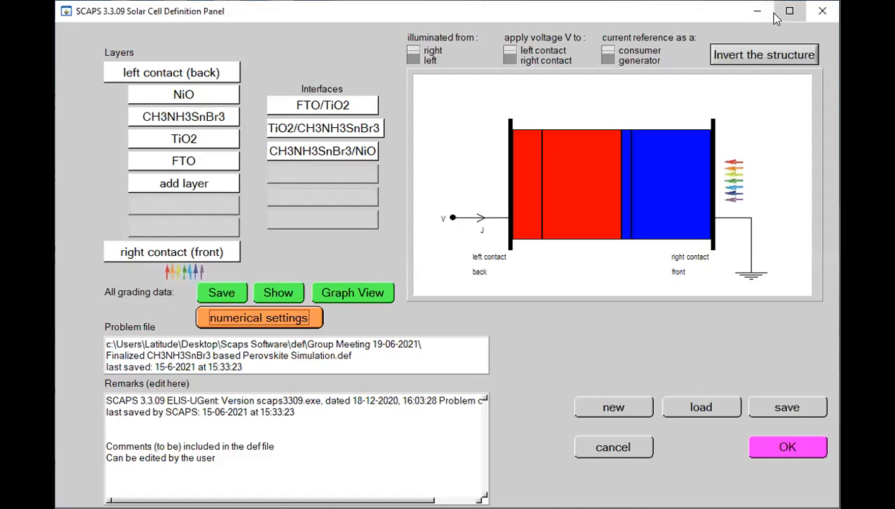
left_click(788, 11)
left_click(131, 135)
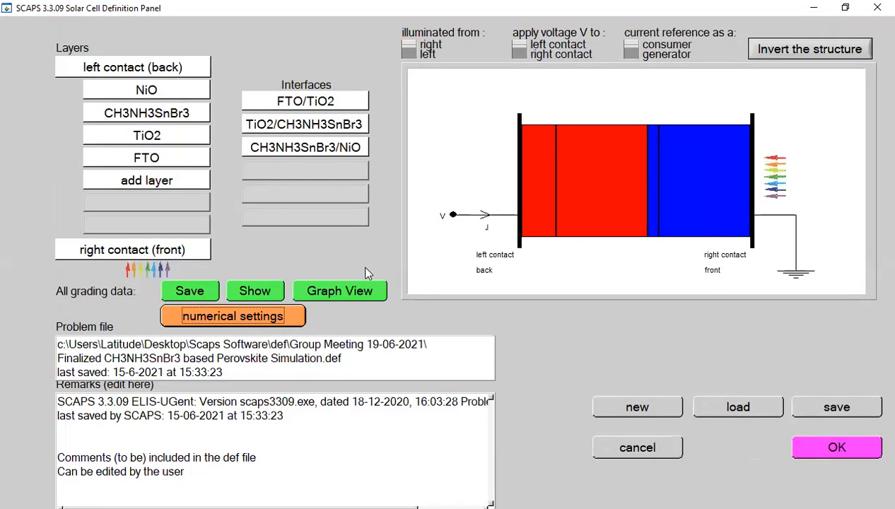
left_click(264, 306)
key("BackSpace")
type("8")
left_click(467, 474)
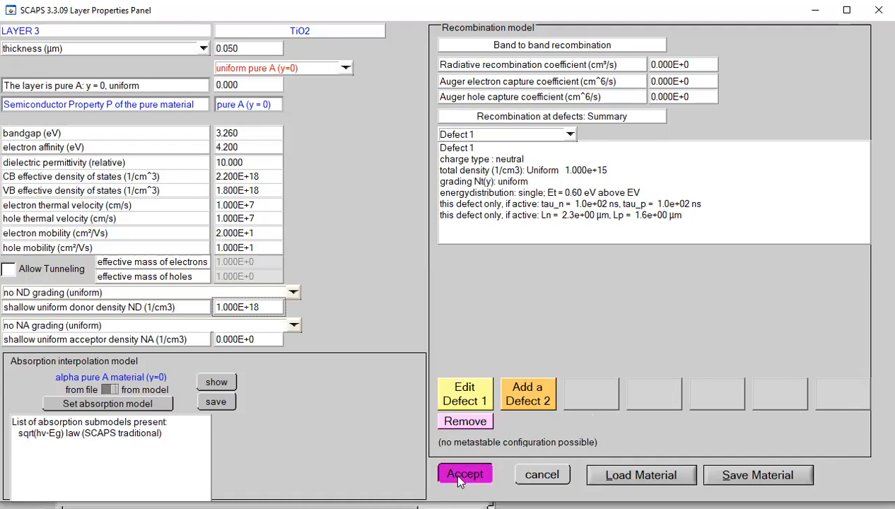
left_click(852, 452)
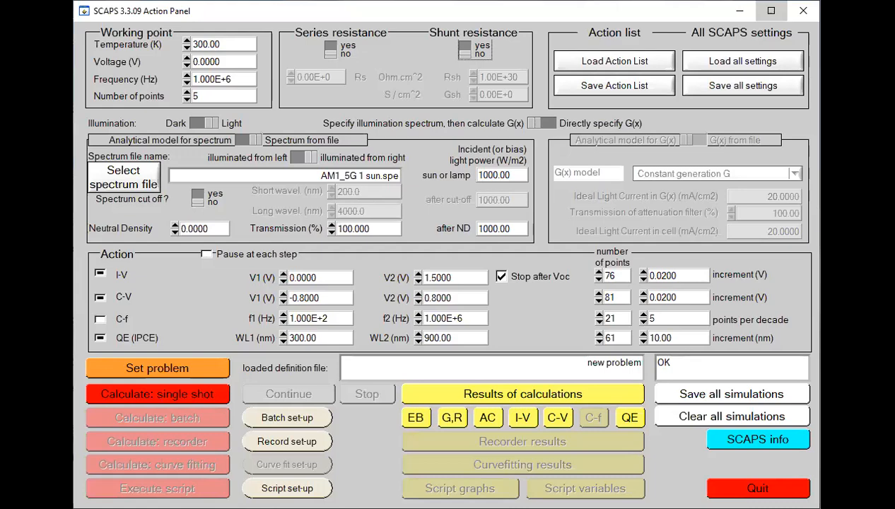
Step: Run a single-shot calculation for the 1E18 TiO2 donor density, dismiss the convergence message, and compare its C-V curves with the first run
left_click(771, 11)
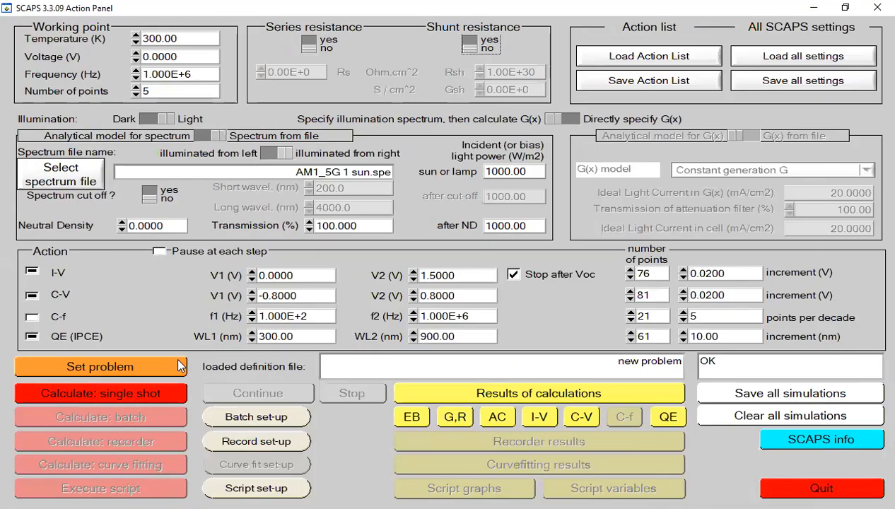
left_click(126, 393)
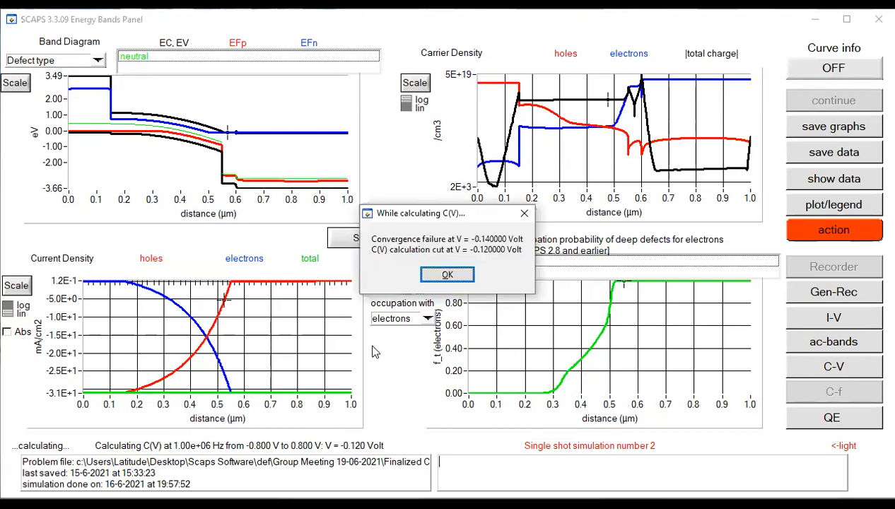
left_click(441, 280)
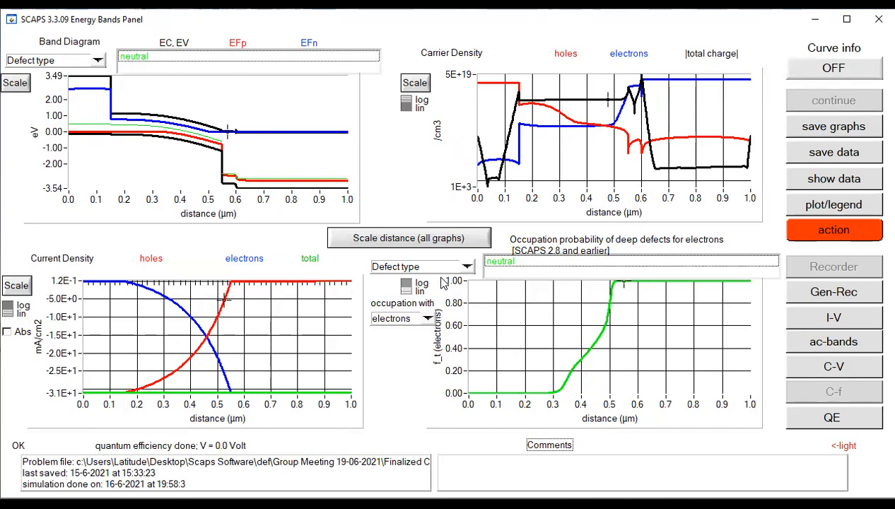
left_click(853, 370)
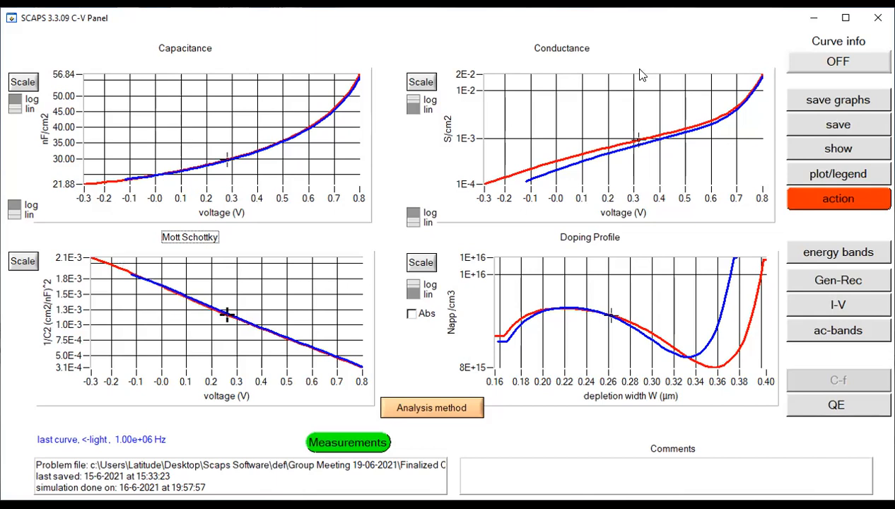
left_click(845, 17)
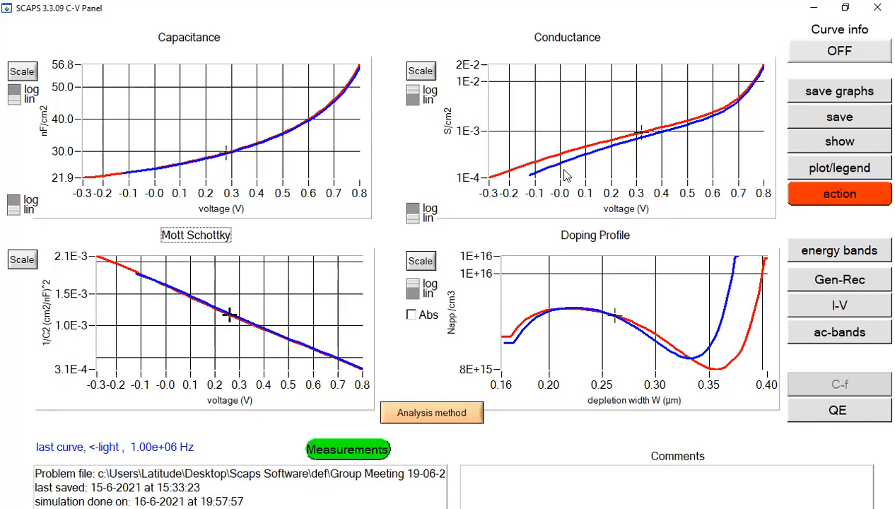
Step: Clear all stored simulations and reload the problem file "Finalized CH3NH3SnBr3 based Perovskite Simulation.def" into the cell definition
left_click(839, 198)
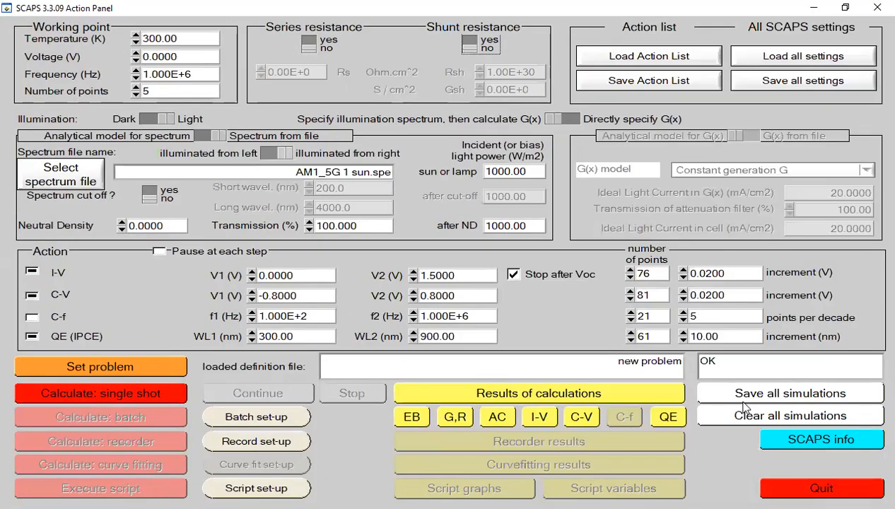
left_click(744, 411)
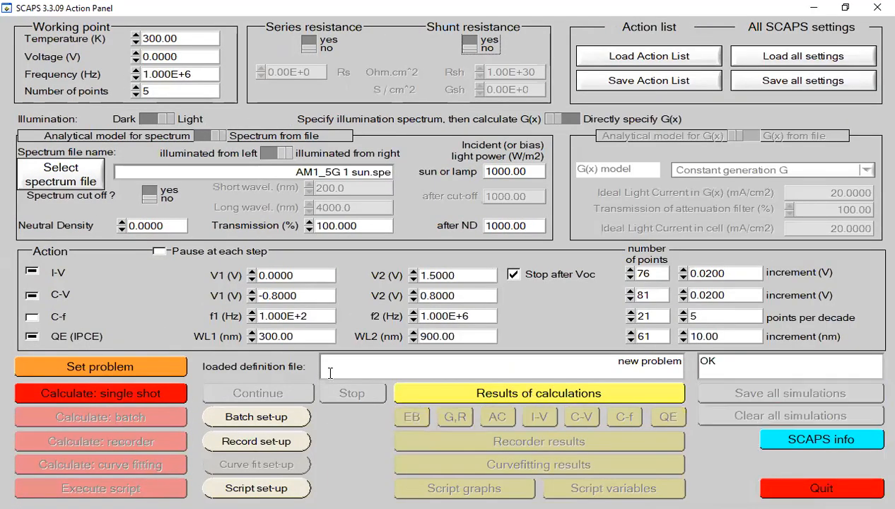
left_click(168, 371)
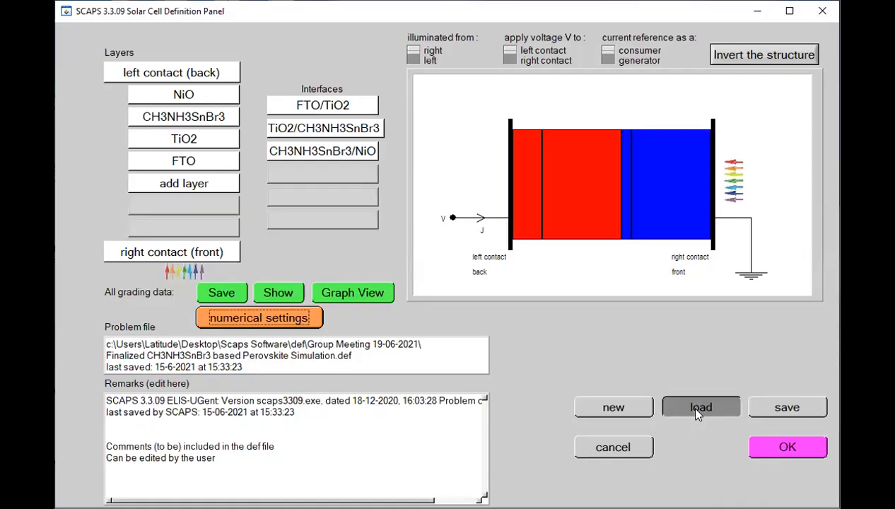
left_click(688, 403)
left_click(527, 294)
double_click(527, 293)
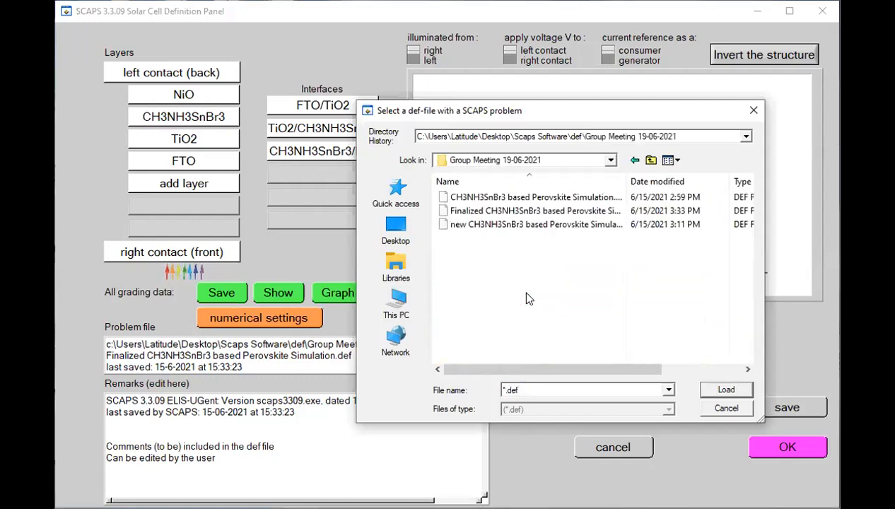
left_click(493, 213)
left_click(726, 390)
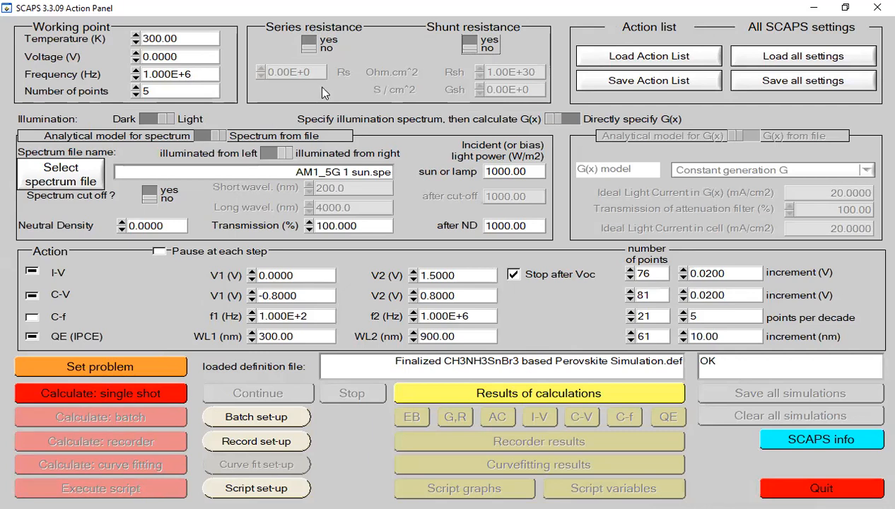
Step: Enable series resistance at the working conditions and set Rs to 1 Ohm.cm^2
left_click(308, 44)
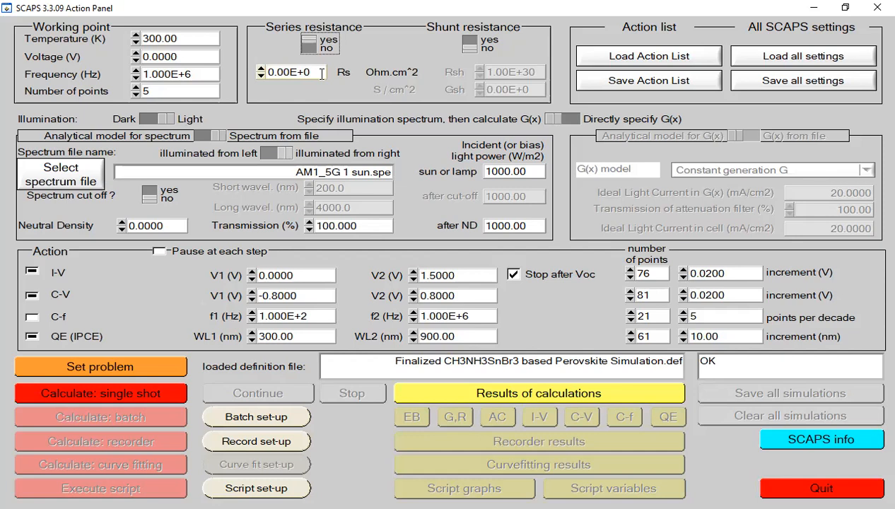
left_click_drag(319, 73, 271, 72)
type("1")
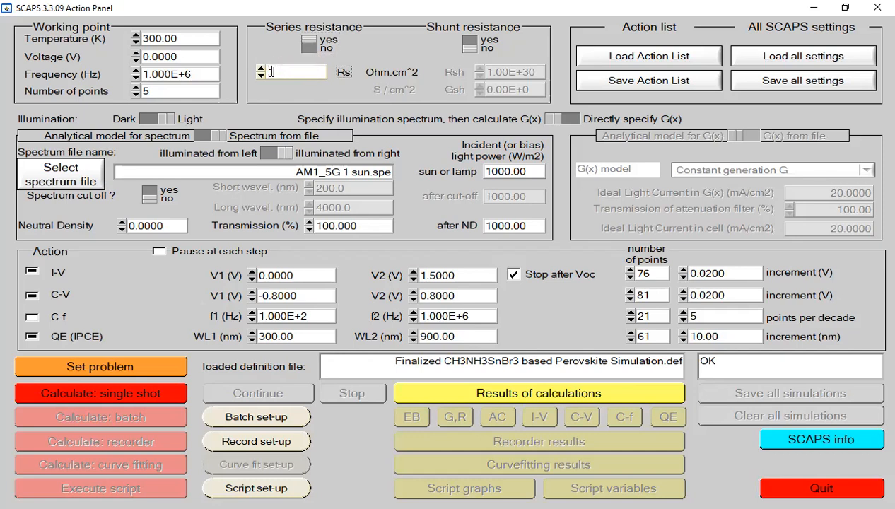
key("Return")
Step: Run a single-shot calculation for the 1 Ohm.cm^2 series resistance, dismissing the convergence message, and review its I-V curve
left_click(146, 392)
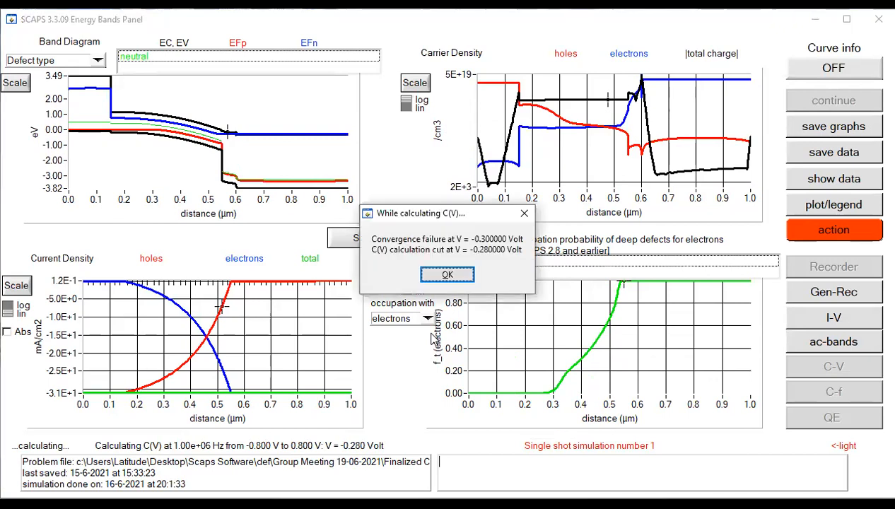
left_click(448, 276)
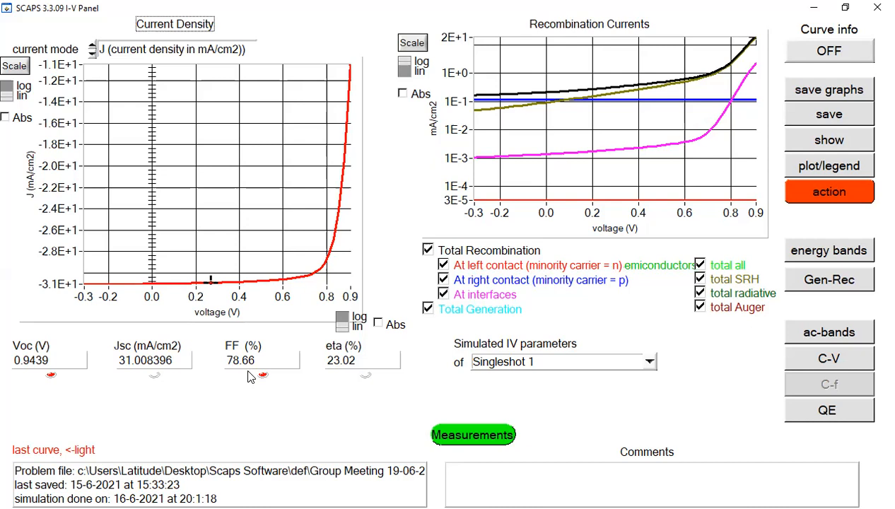
left_click(835, 197)
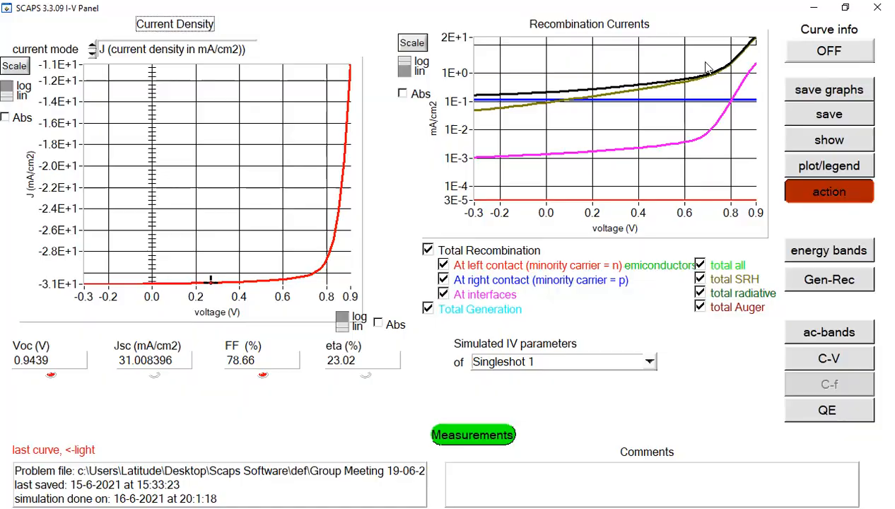
left_click(772, 10)
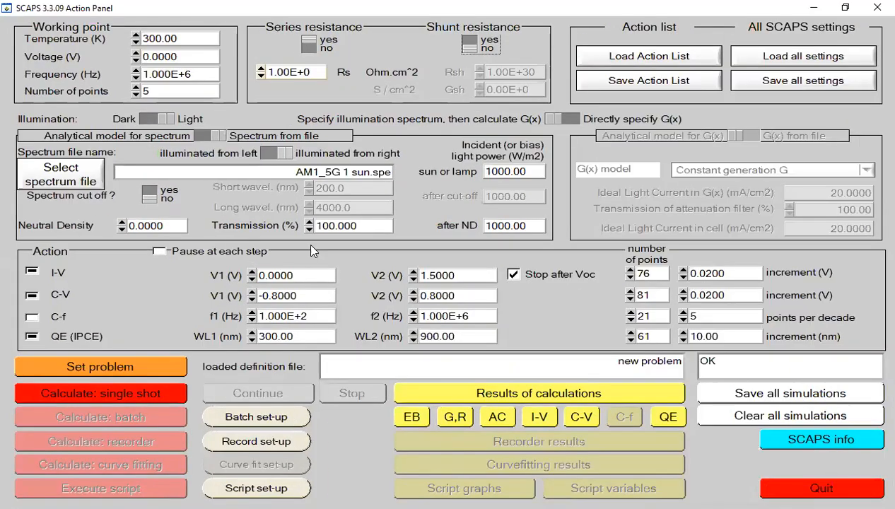
Step: Exclude C-V from the calculation and set the series resistance Rs to 3 Ohm.cm^2
left_click(32, 295)
left_click_drag(312, 72, 266, 75)
key("BackSpace")
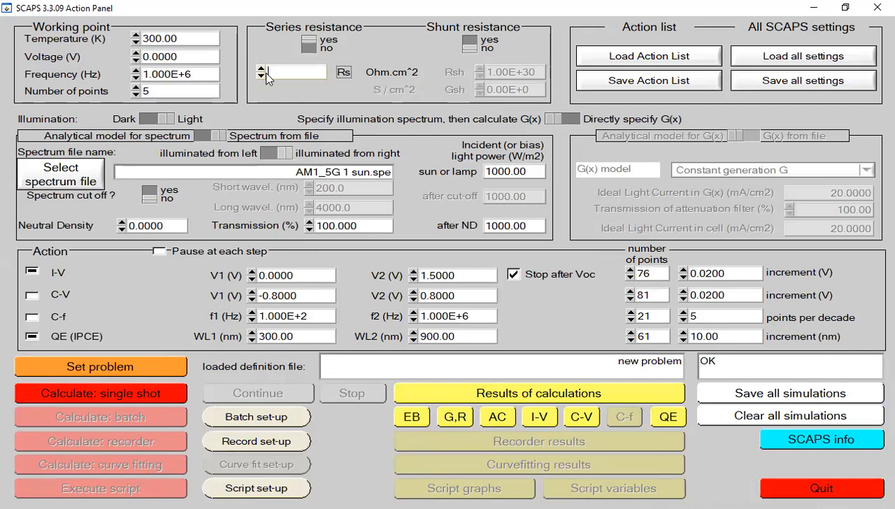
type("3.00E+0")
Step: Run a single-shot calculation for the 3 Ohm.cm^2 series resistance and compare its I-V curve with the previous run
left_click(136, 393)
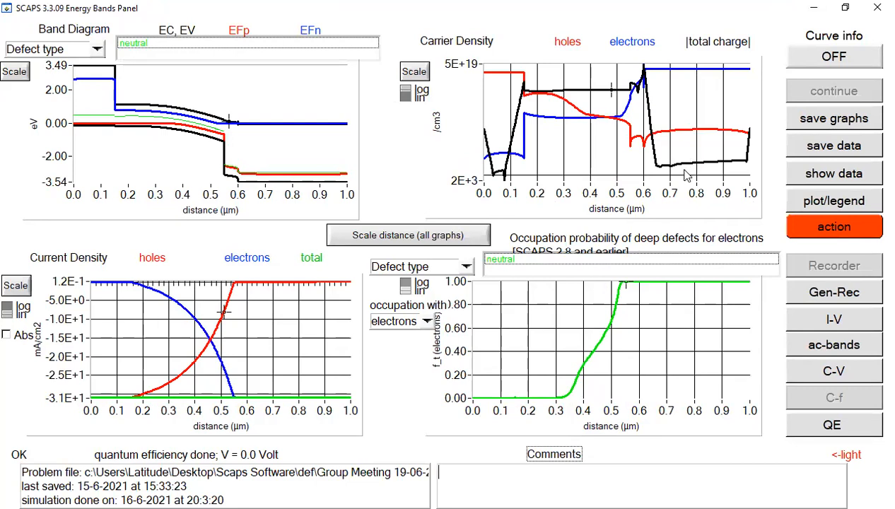
left_click(843, 318)
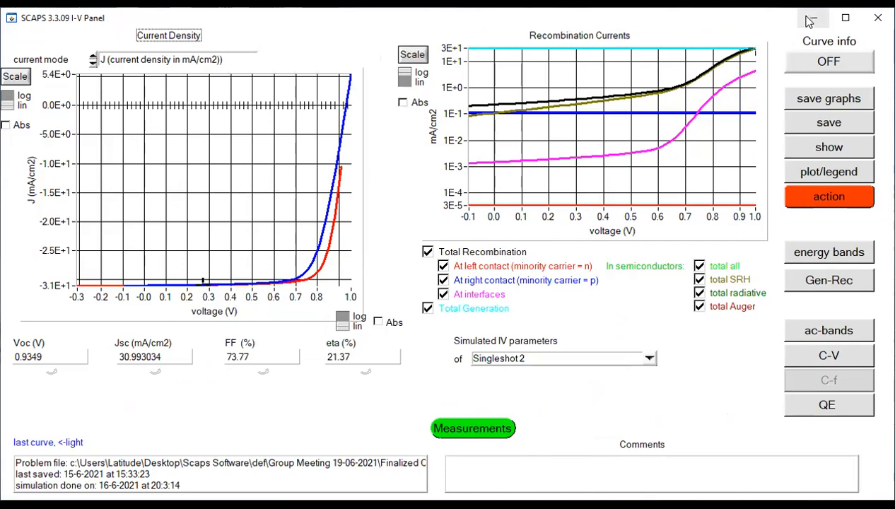
left_click(846, 21)
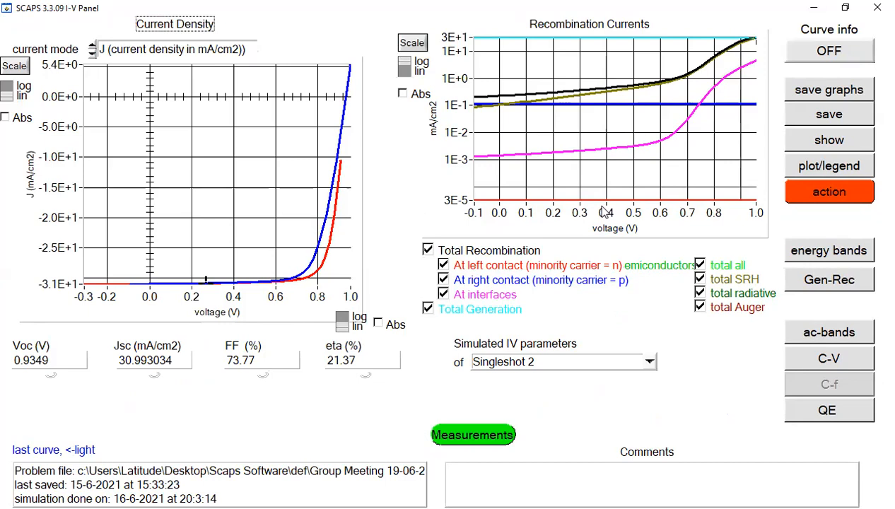
left_click(838, 200)
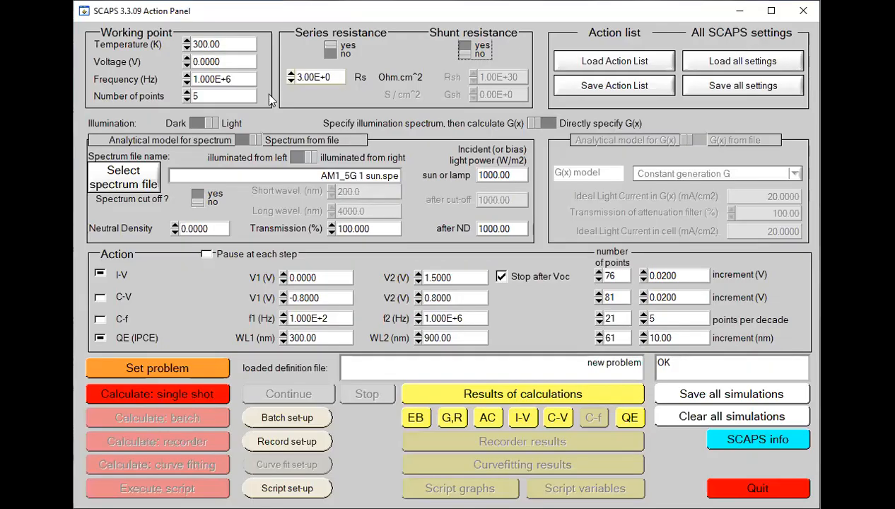
Step: Set the series resistance Rs to 5 Ohm.cm^2
left_click_drag(329, 77, 295, 82)
key("BackSpace")
type("5")
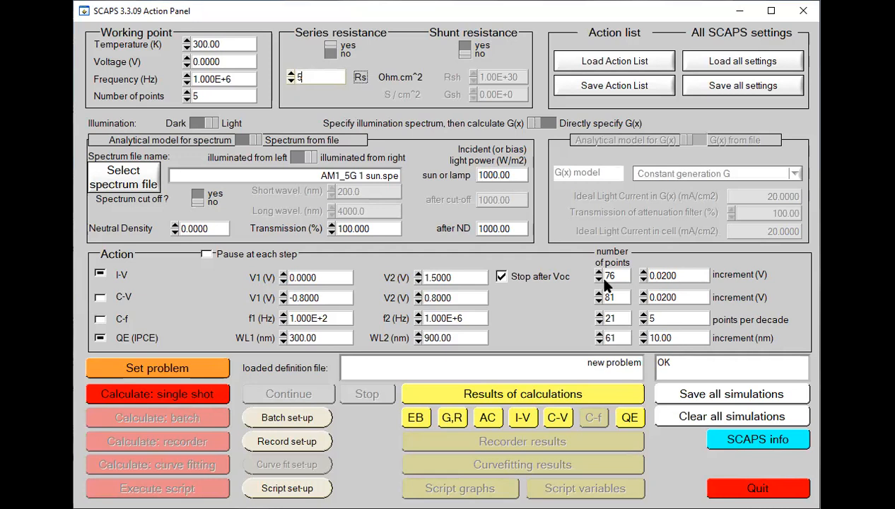
Step: Run a single-shot calculation for the 5 Ohm.cm^2 series resistance and compare the I-V curves of all three runs
left_click(206, 395)
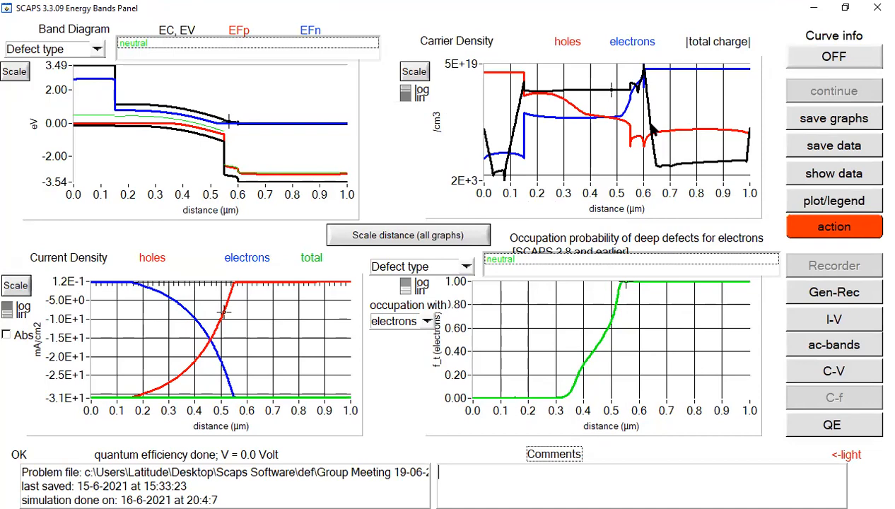
left_click(834, 322)
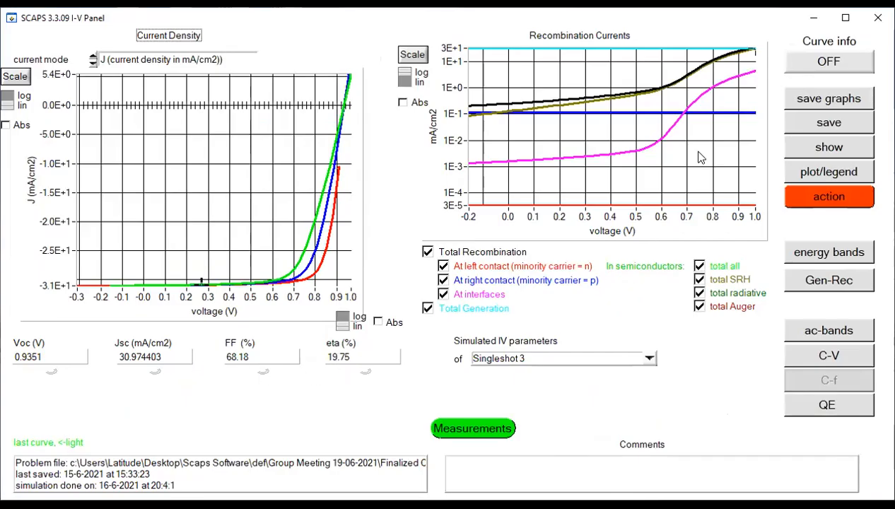
left_click(846, 18)
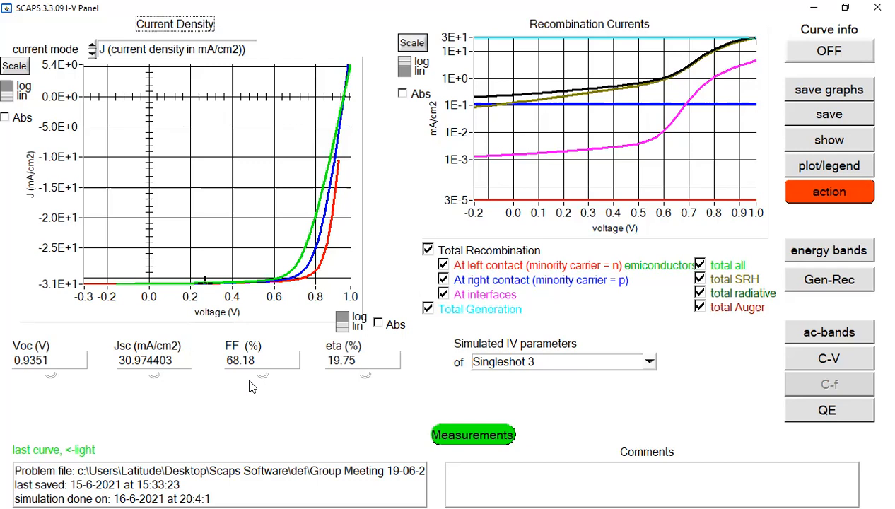
left_click(513, 46)
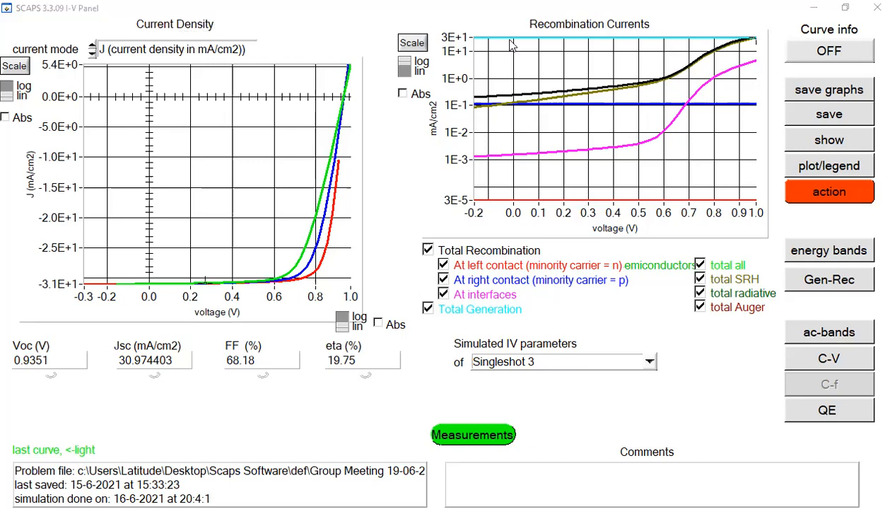